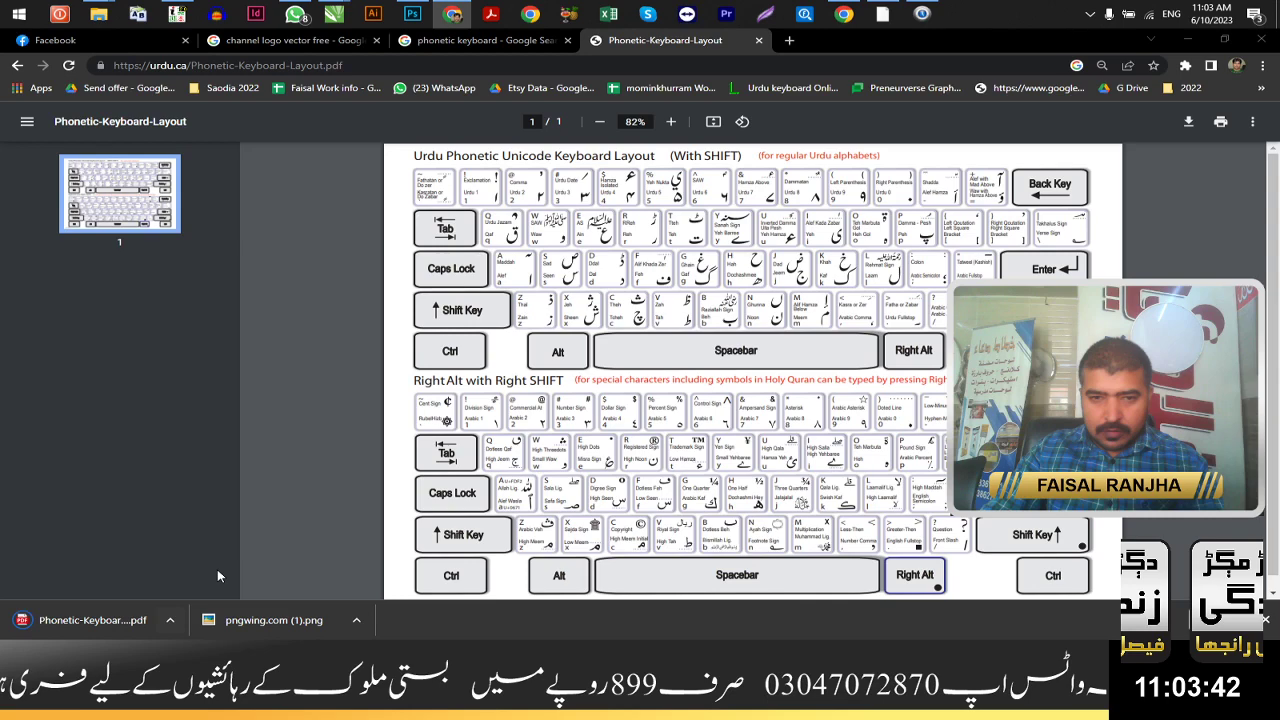
Step: Open Phonetic-Keyboard-Layout.pdf from the Desktop folder with Adobe Acrobat DC
key("alt+Tab")
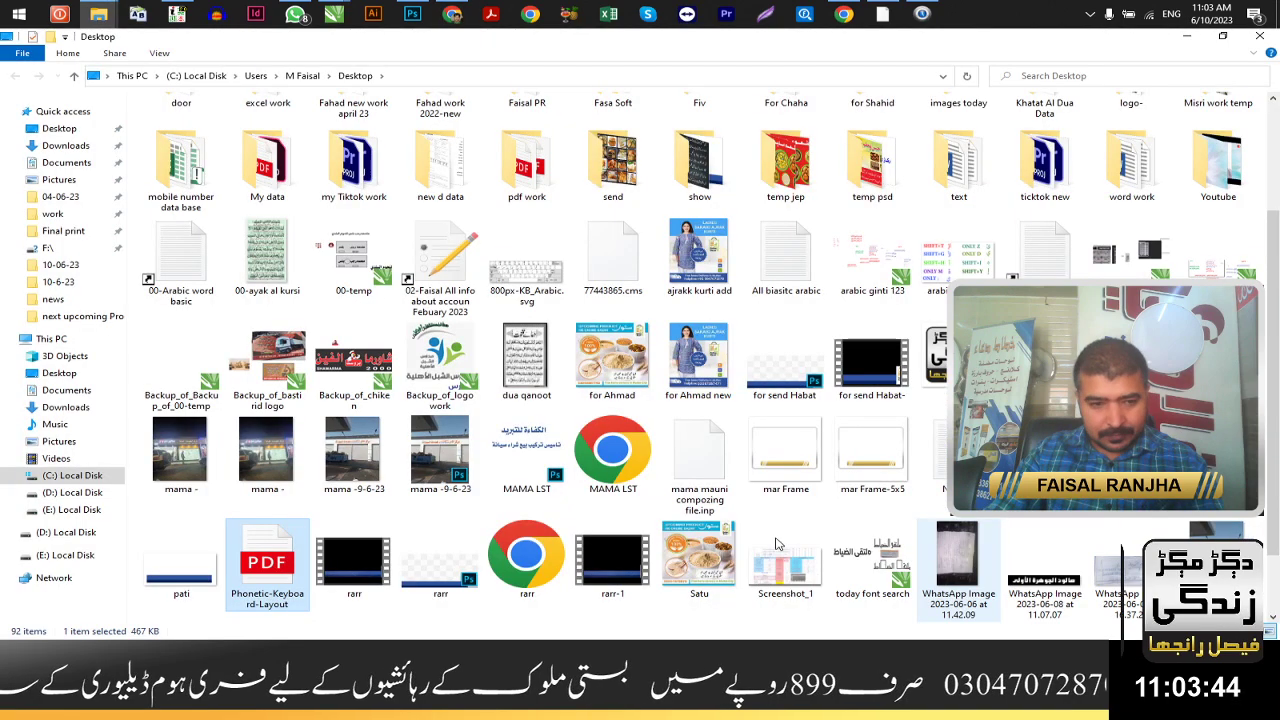
right_click(253, 577)
mouse_move(500, 318)
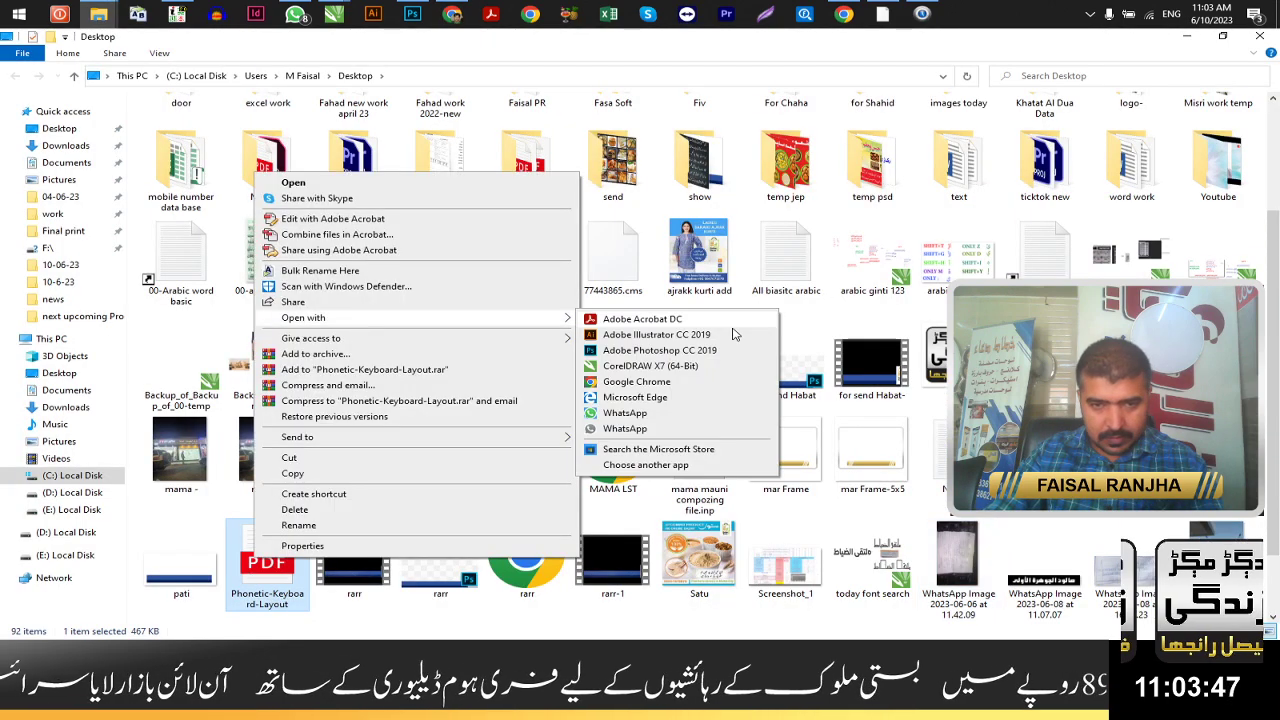
left_click(636, 328)
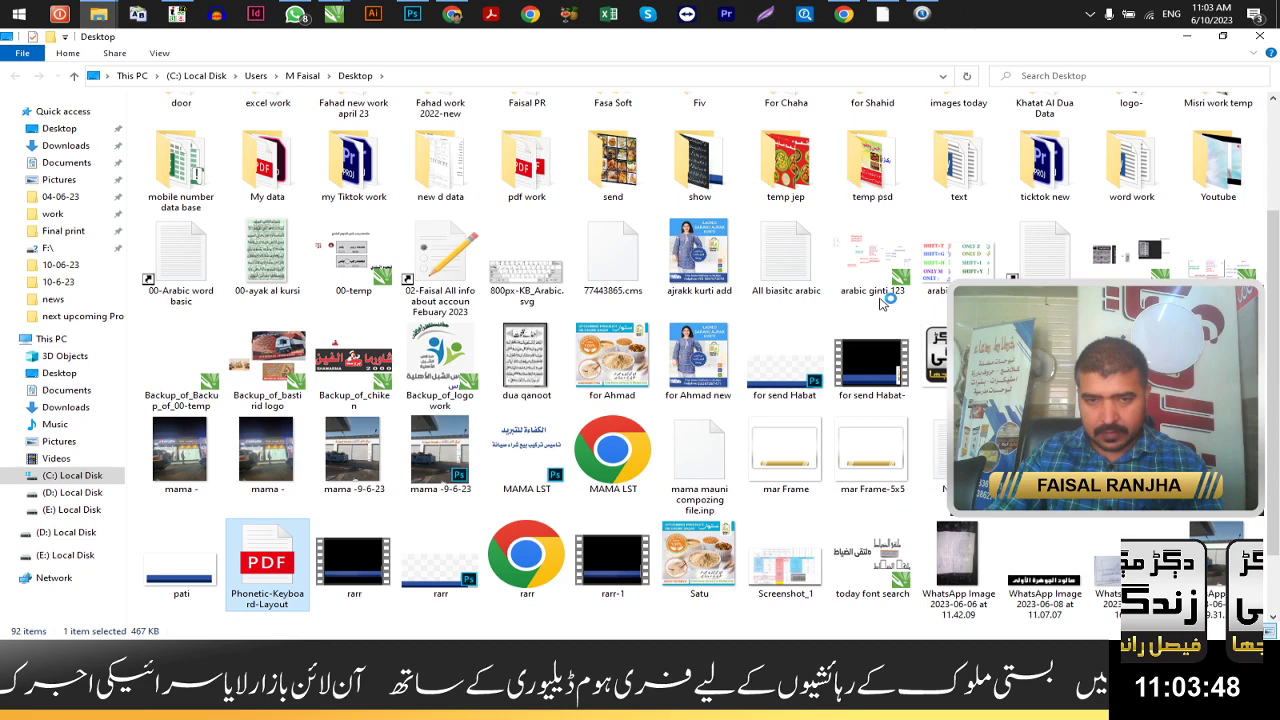
Step: Scroll down through the Phonetic-Keyboard-Layout PDF in Acrobat
scroll(693, 365, "down", 4)
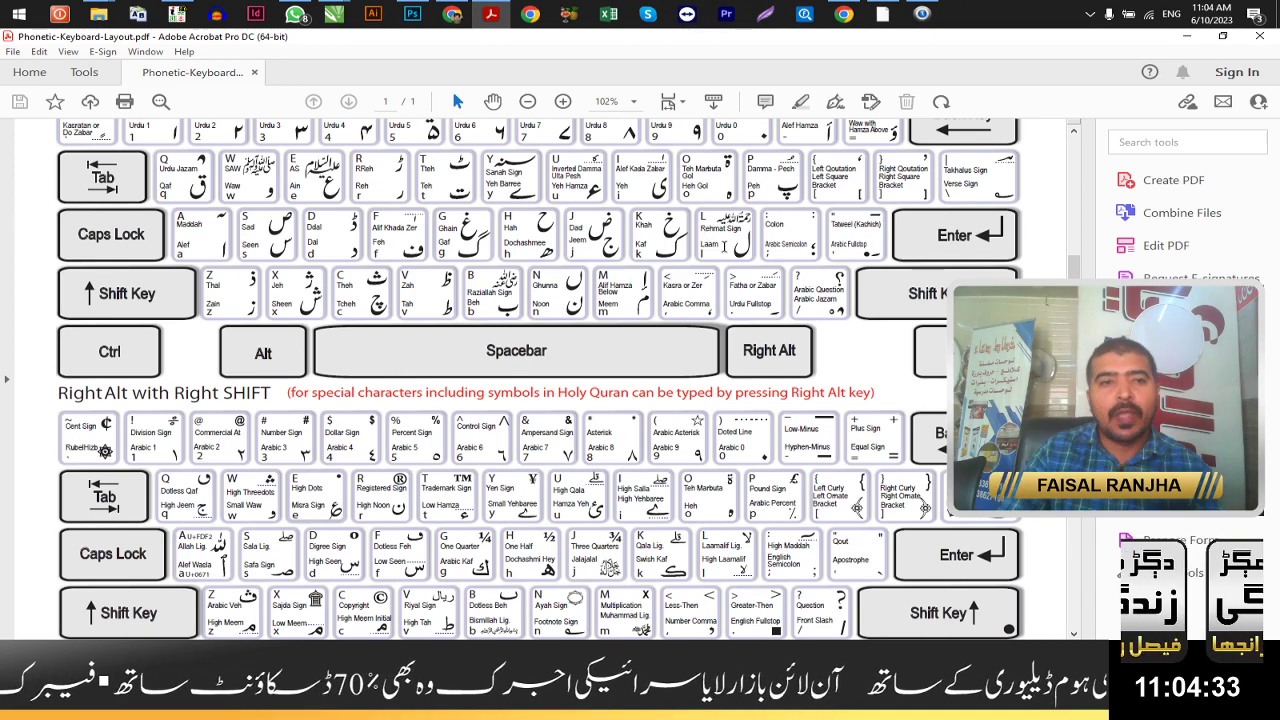
Step: Bring up 00-temp.cdr in CorelDRAW and delete the Arabic text from the page
mouse_move(334, 14)
left_click(490, 112)
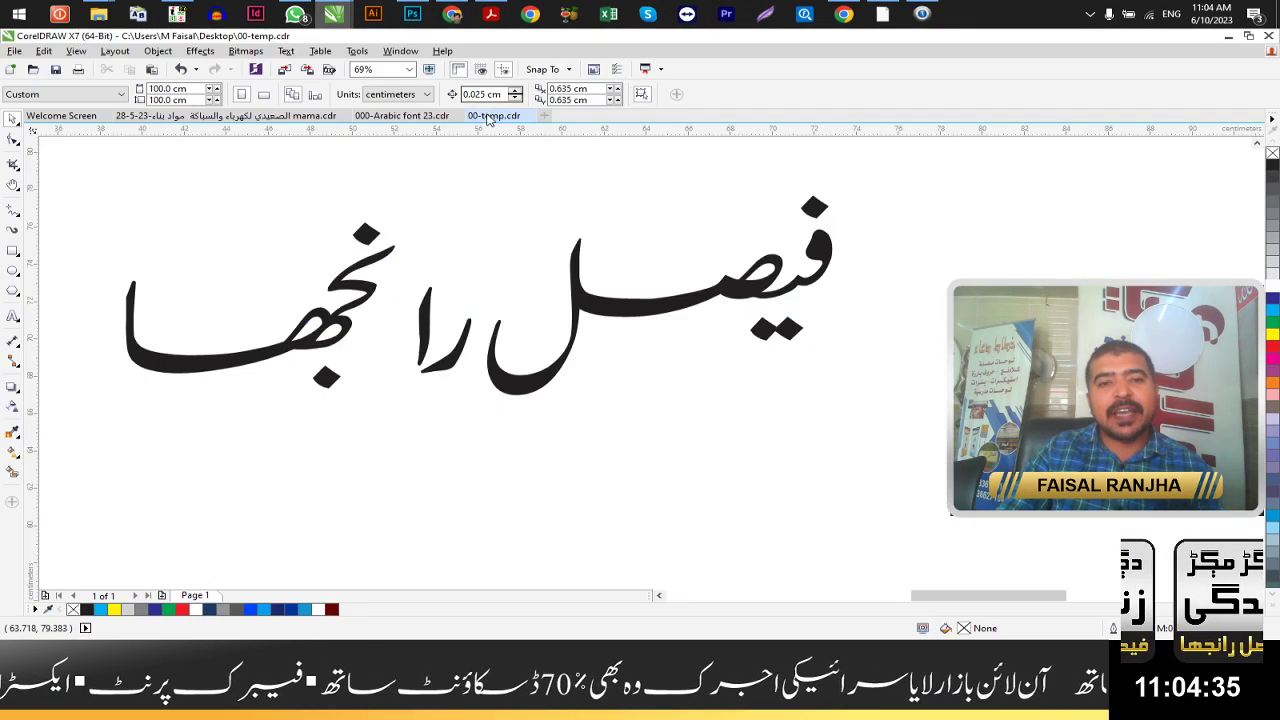
scroll(363, 249, "down", 4)
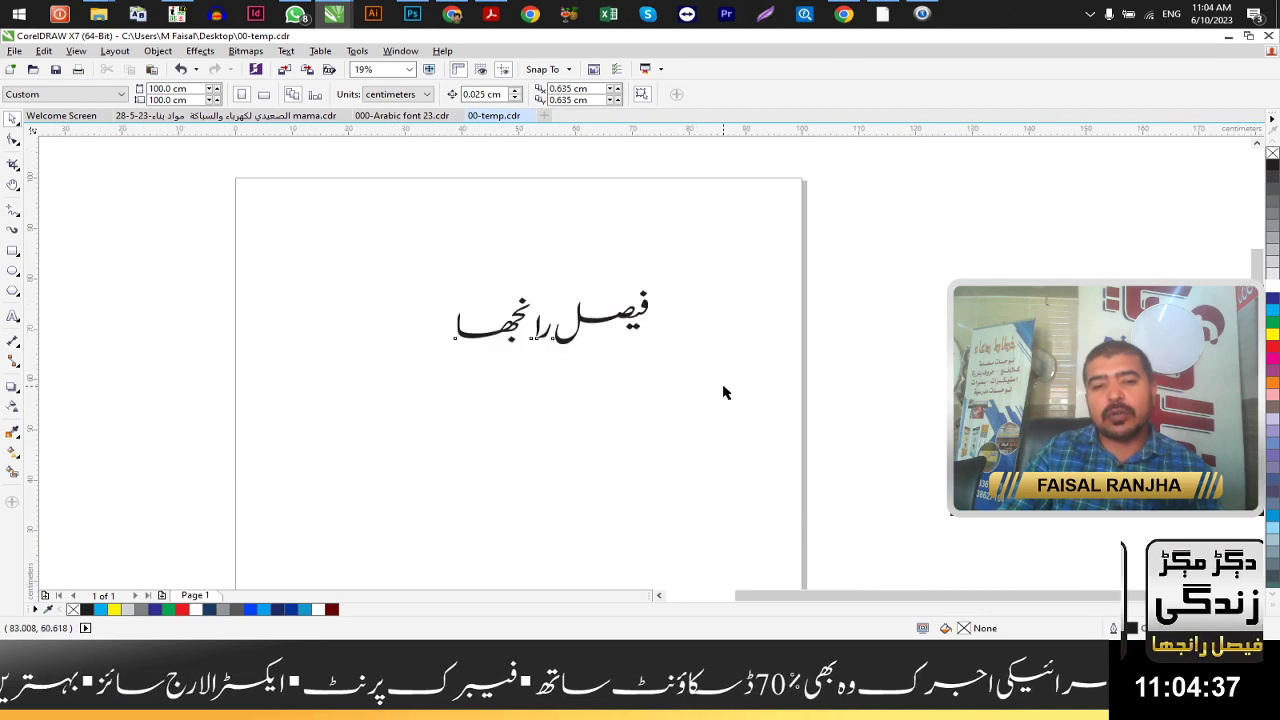
left_click_drag(724, 393, 728, 389)
key("Delete")
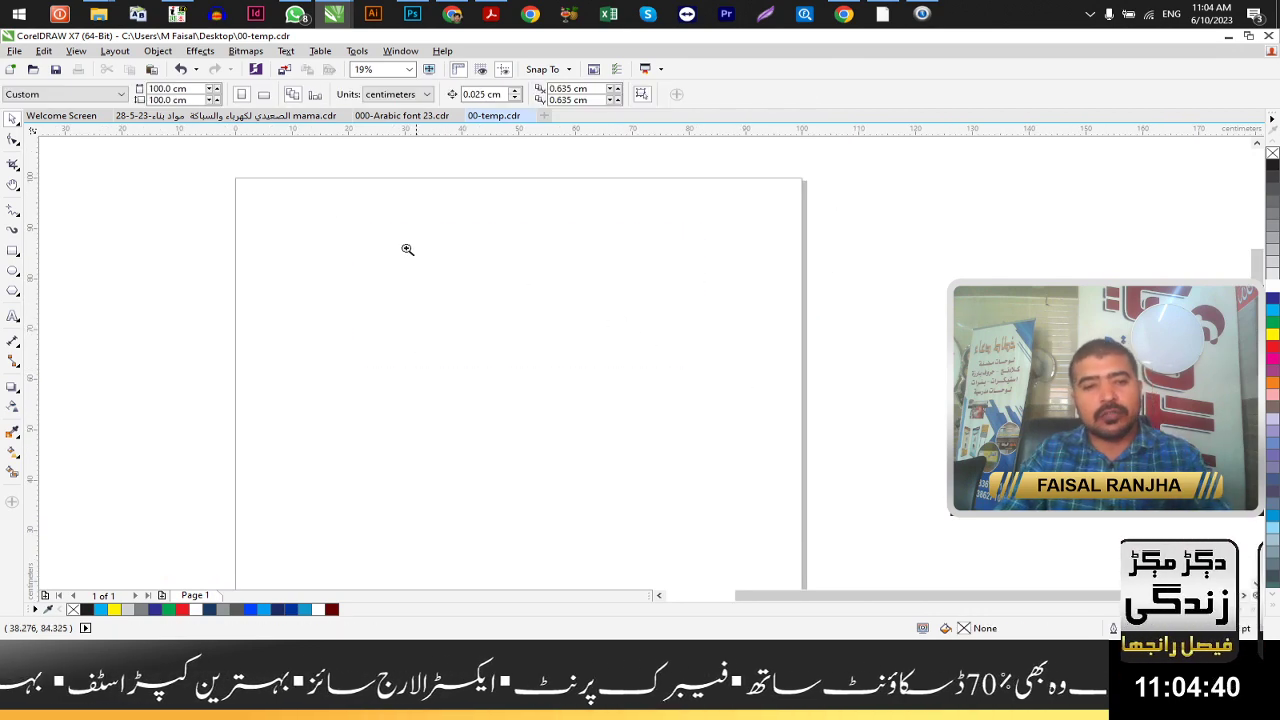
scroll(480, 330, "up", 2)
Step: Draw a square and duplicate it downward into a column of four
left_click(13, 250)
mouse_move(555, 230)
left_mouse_down()
mouse_move(640, 320)
mouse_move(659, 322)
left_mouse_up()
left_click_drag(617, 280, 634, 391)
key("ctrl+d")
key("ctrl+d")
scroll(786, 514, "down", 2)
scroll(717, 400, "up", 1)
left_click(717, 400)
left_click(586, 258)
left_click_drag(471, 160, 714, 554)
Step: Copy the column to the right and delete its bottom square, leaving three
mouse_move(572, 385)
left_mouse_down()
mouse_move(420, 397)
mouse_move(583, 403)
left_mouse_up()
left_click(648, 500)
left_click_drag(648, 500, 751, 523)
key("Delete")
left_click_drag(506, 157, 771, 486)
mouse_move(574, 309)
left_mouse_down()
mouse_move(820, 320)
mouse_move(550, 301)
left_mouse_up()
left_click(302, 161)
scroll(749, 514, "up", 1)
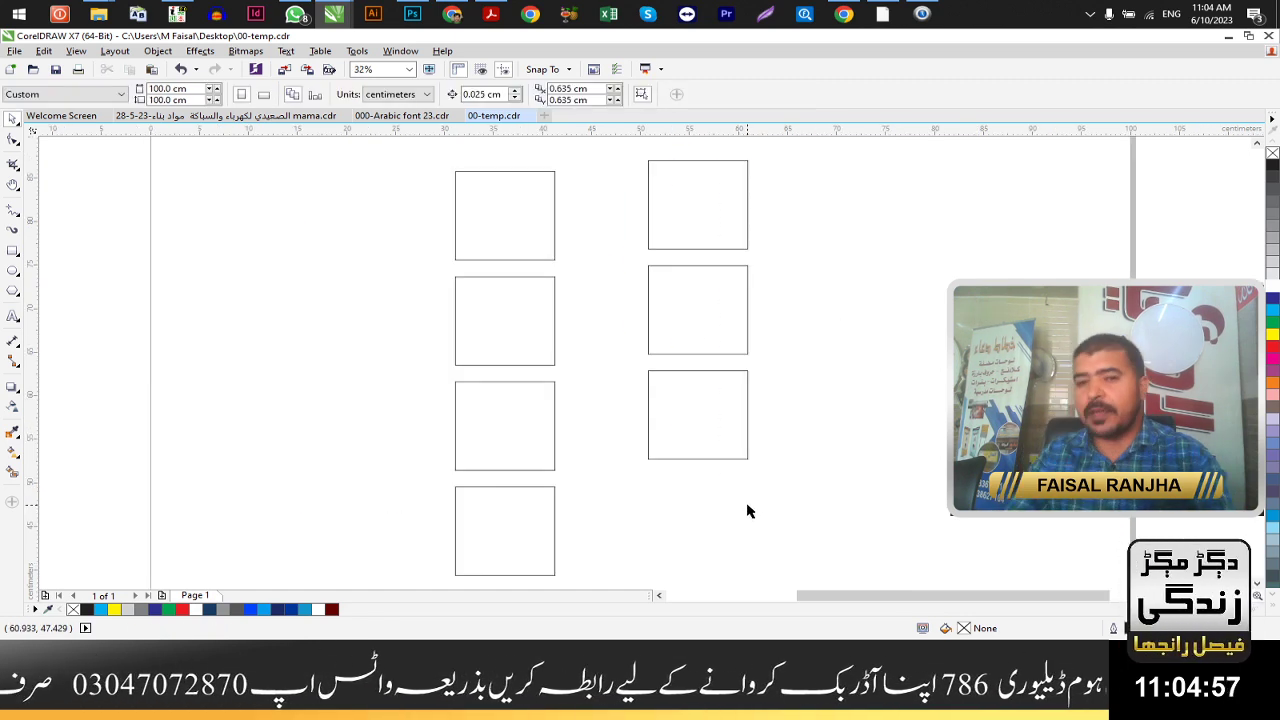
Step: Fill the three right-hand squares solid black and move them farther right
left_click_drag(592, 143, 840, 483)
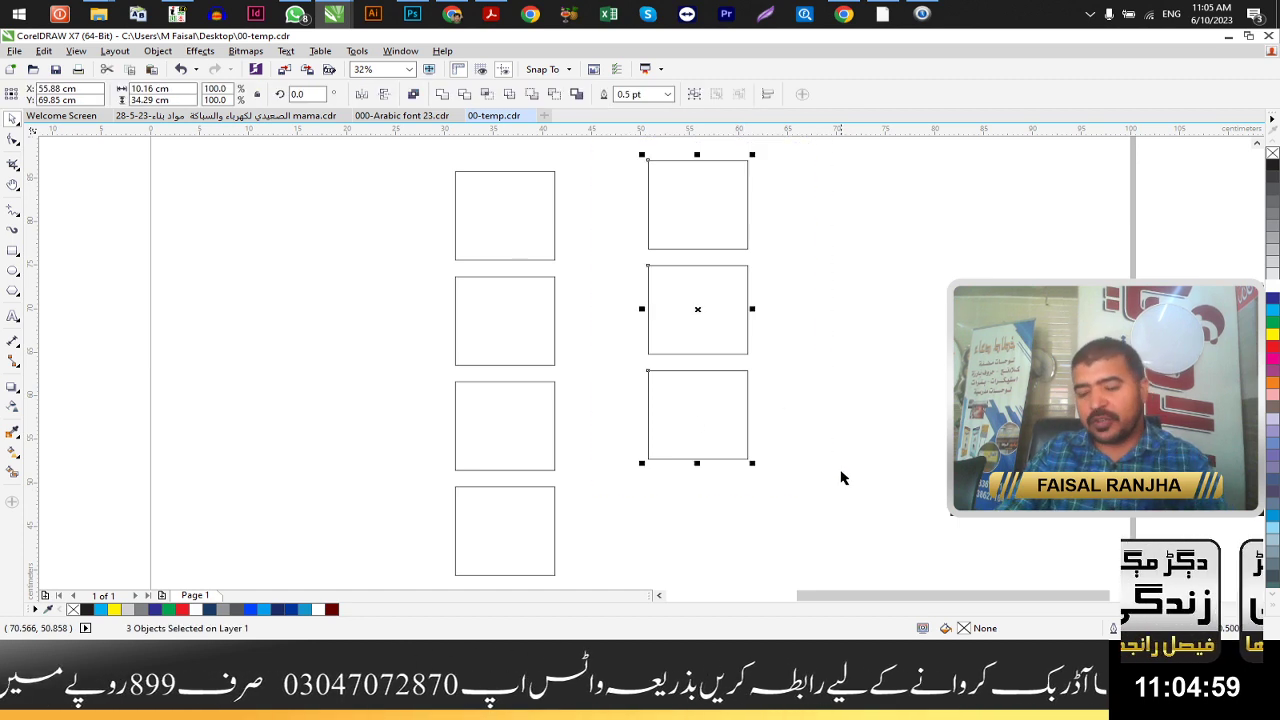
key("Delete")
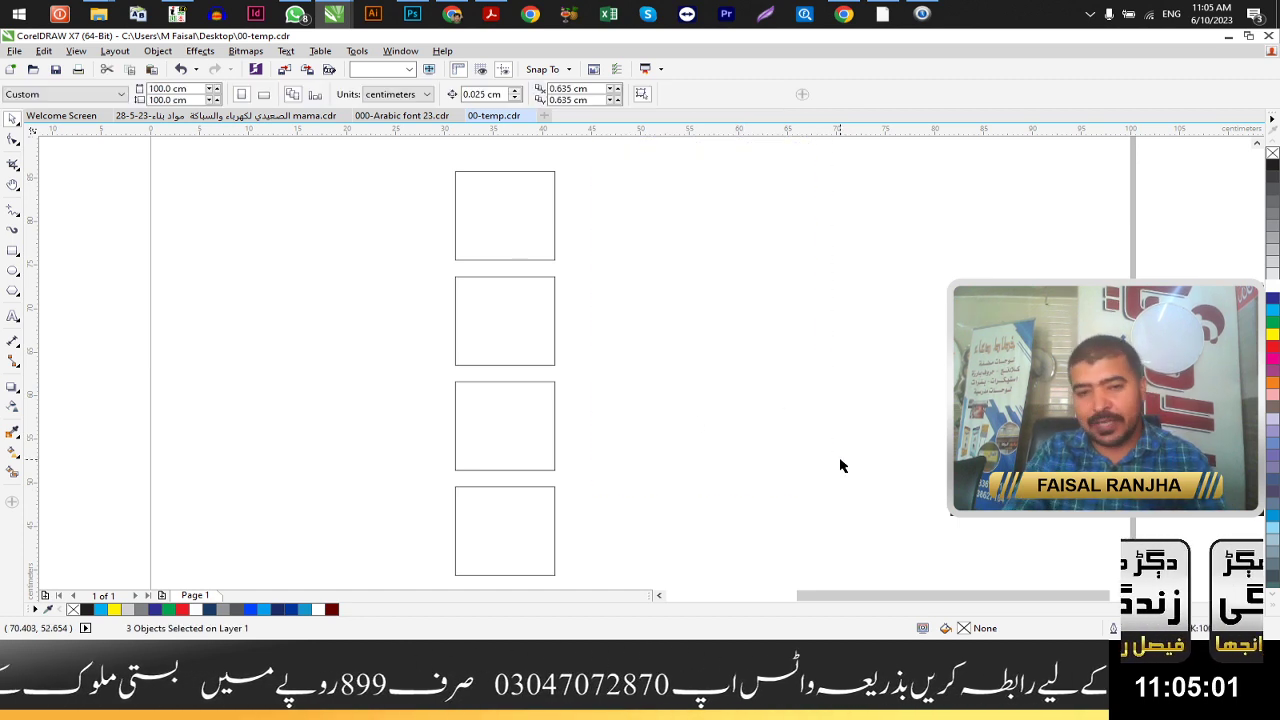
key("ctrl+z")
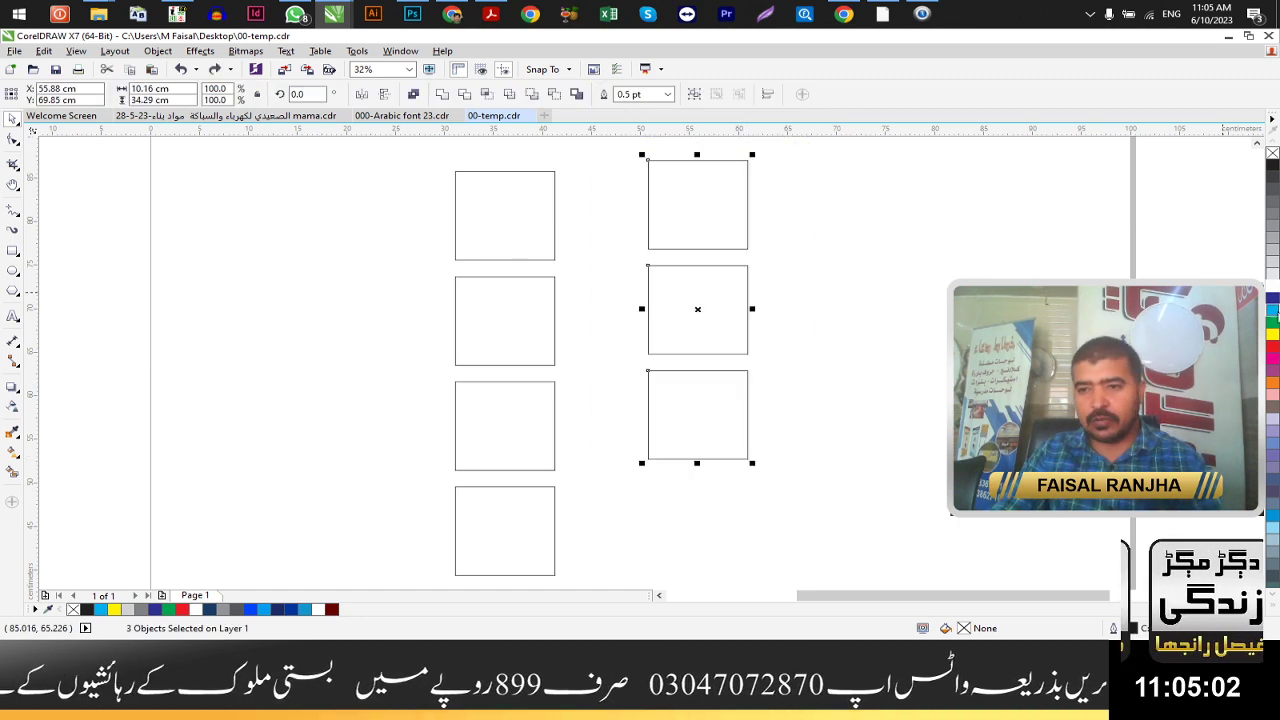
left_click(1272, 165)
left_click_drag(702, 228, 955, 228)
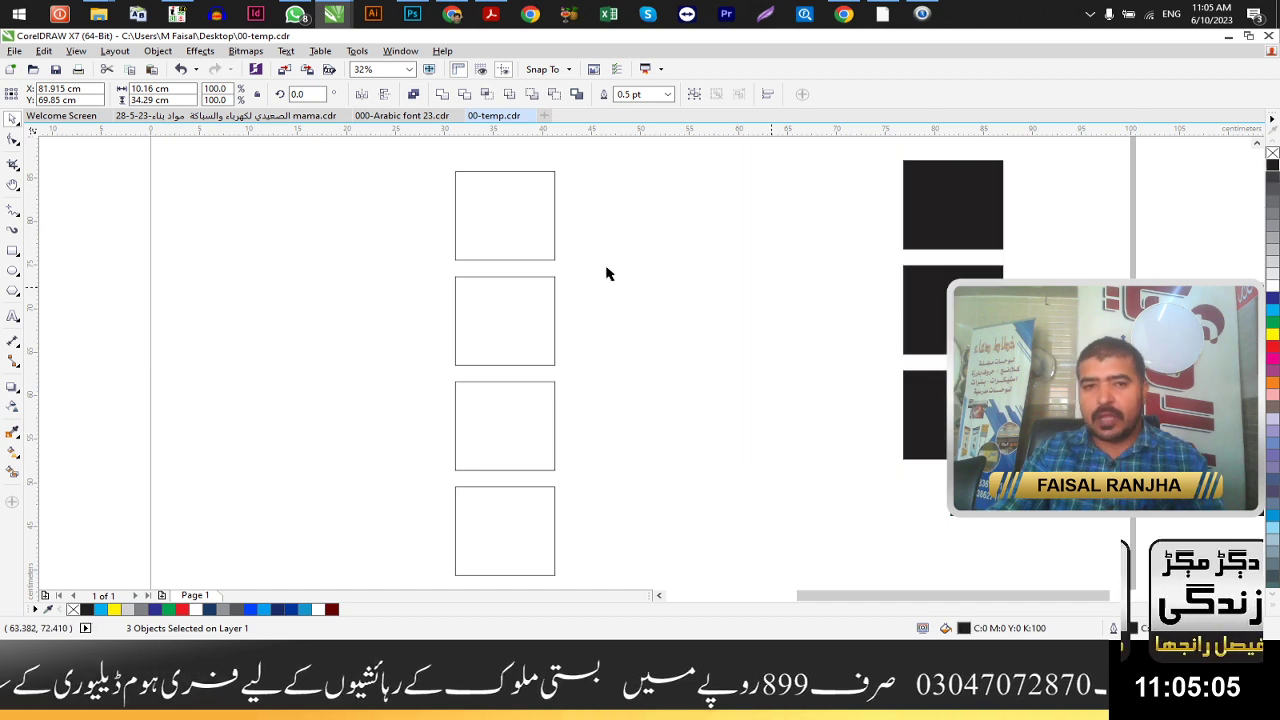
left_click(700, 289)
Step: Check the top empty square, then switch to the Text tool with F8
scroll(674, 400, "down", 3)
scroll(543, 240, "up", 2)
left_click(543, 240)
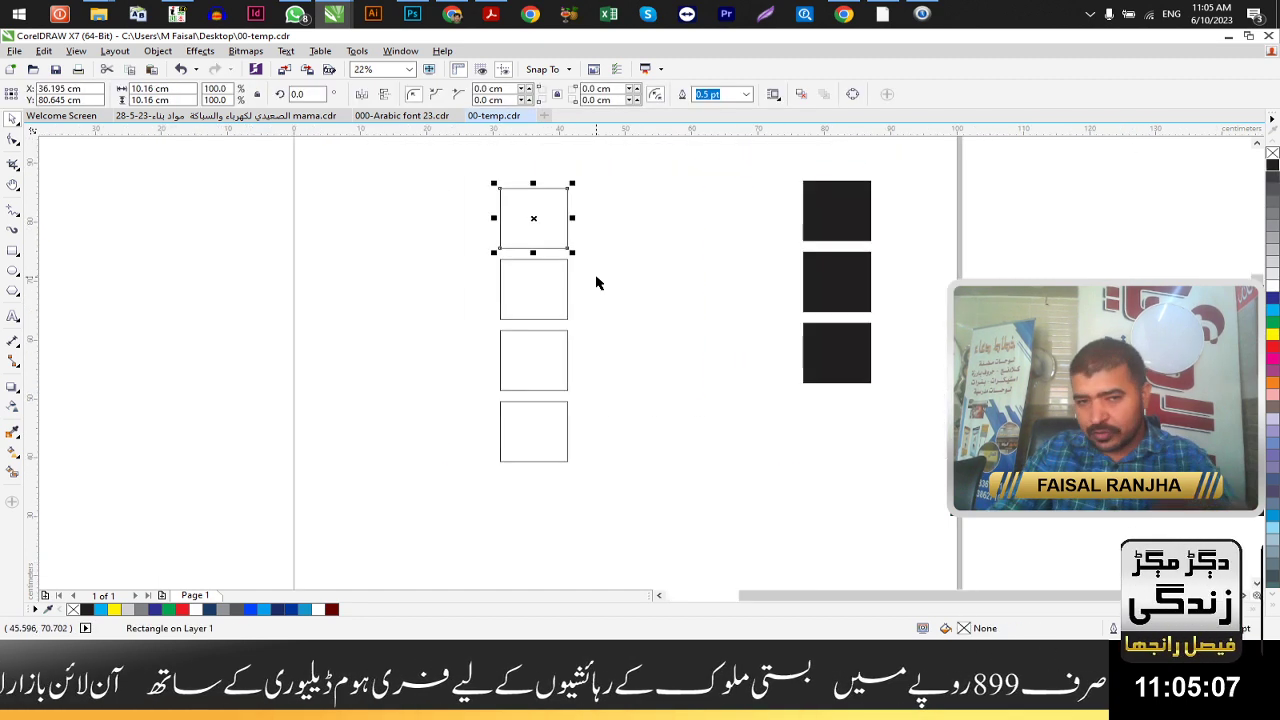
left_click(338, 280)
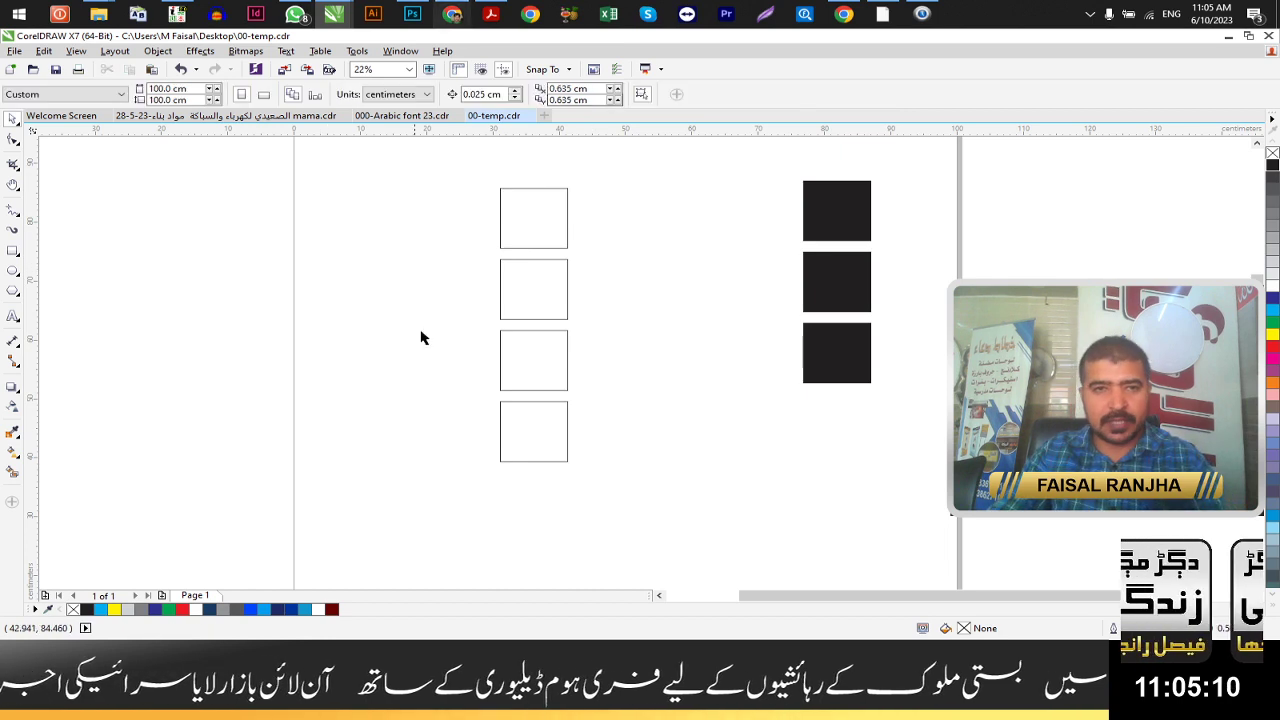
key("F8")
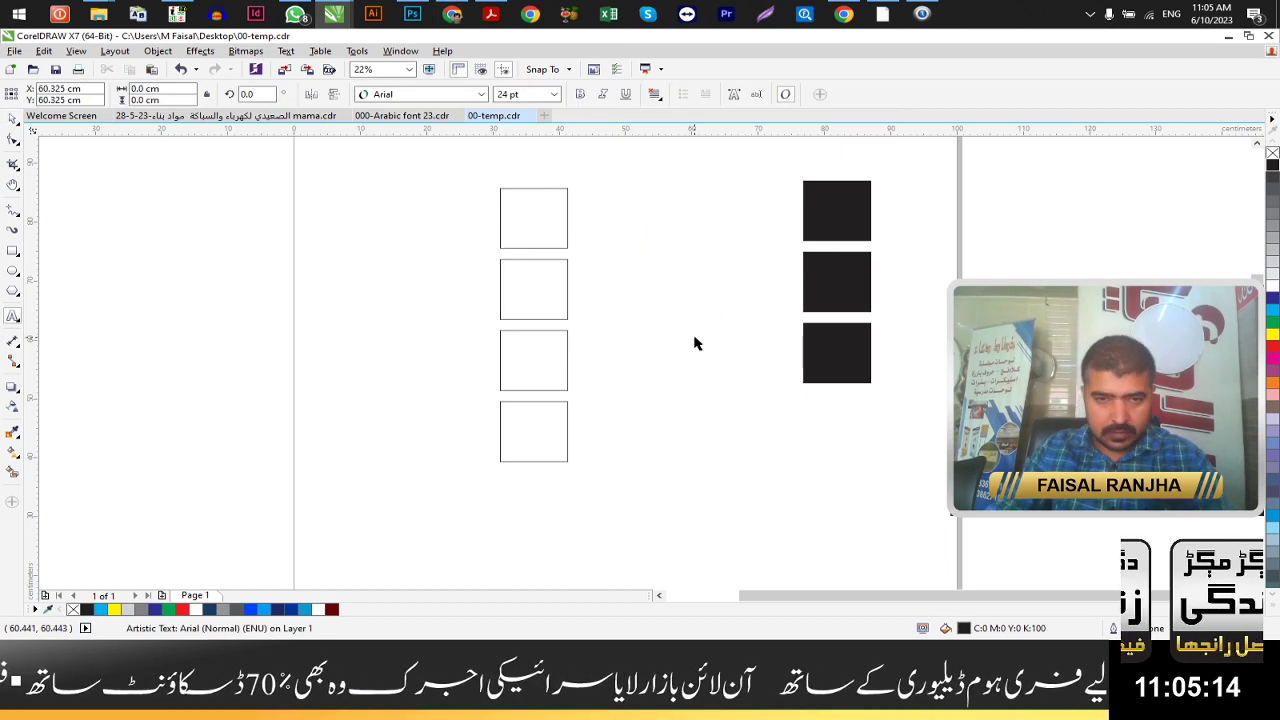
Step: Type the letters c m Y K in a column and scale them to square height
left_click(622, 271)
left_click_drag(571, 228, 606, 290)
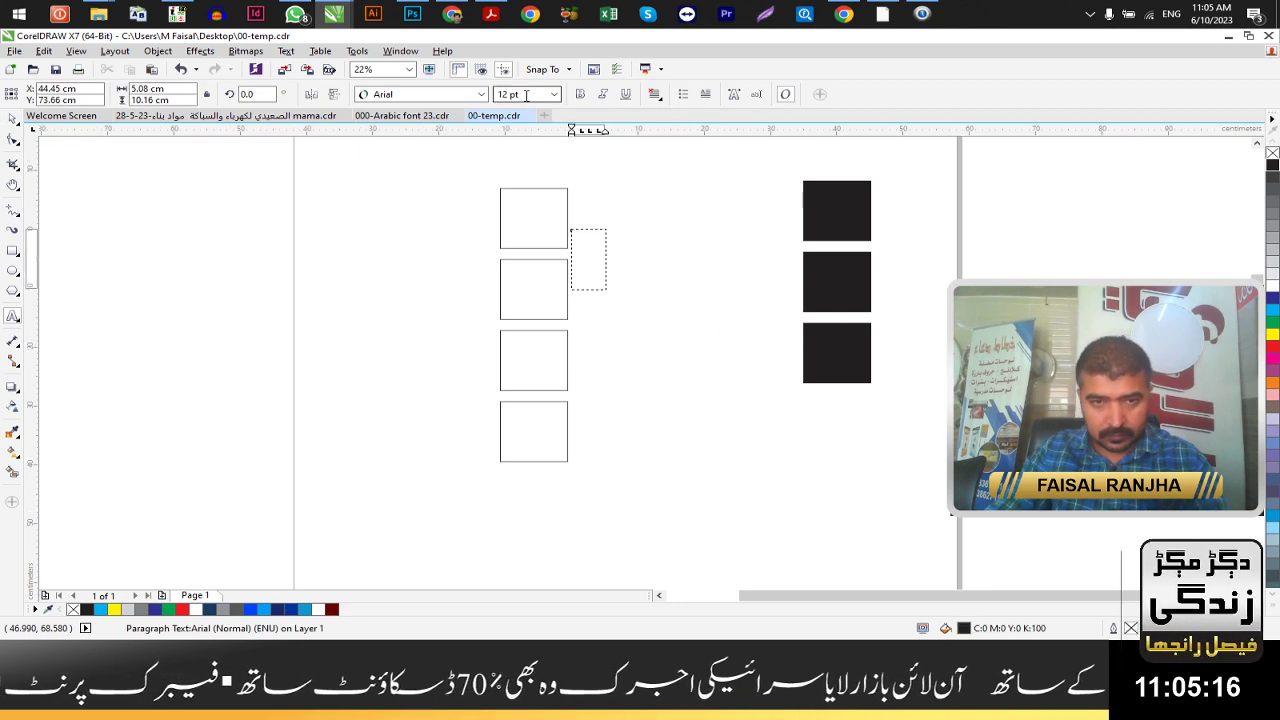
key("ctrl+space")
key("Delete")
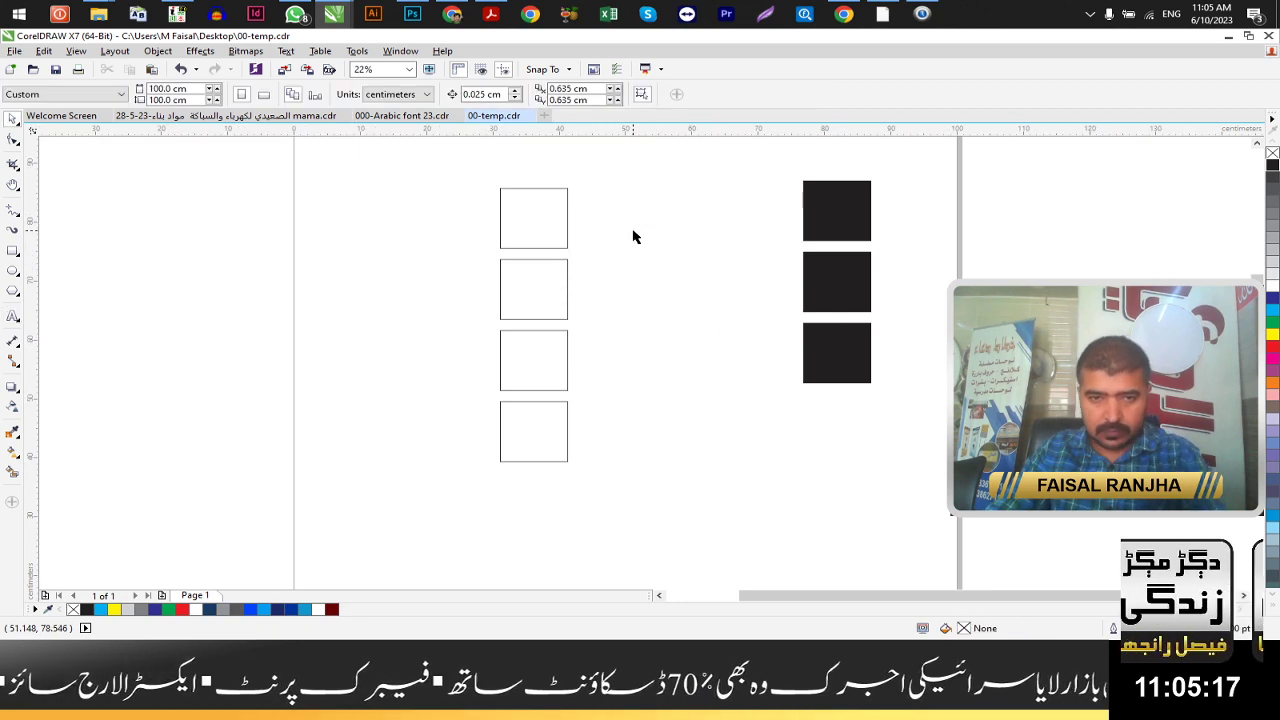
key("F8")
left_click(633, 227)
type("a")
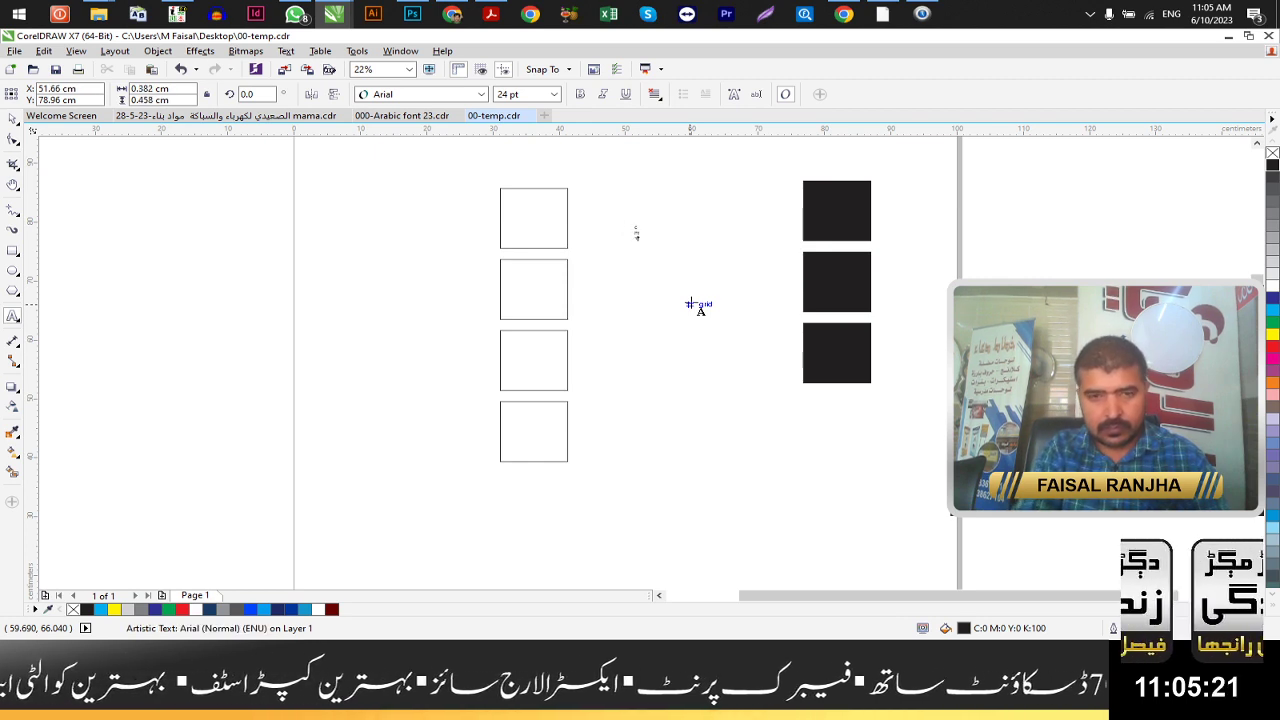
key("ctrl+space")
left_click_drag(645, 257, 737, 382)
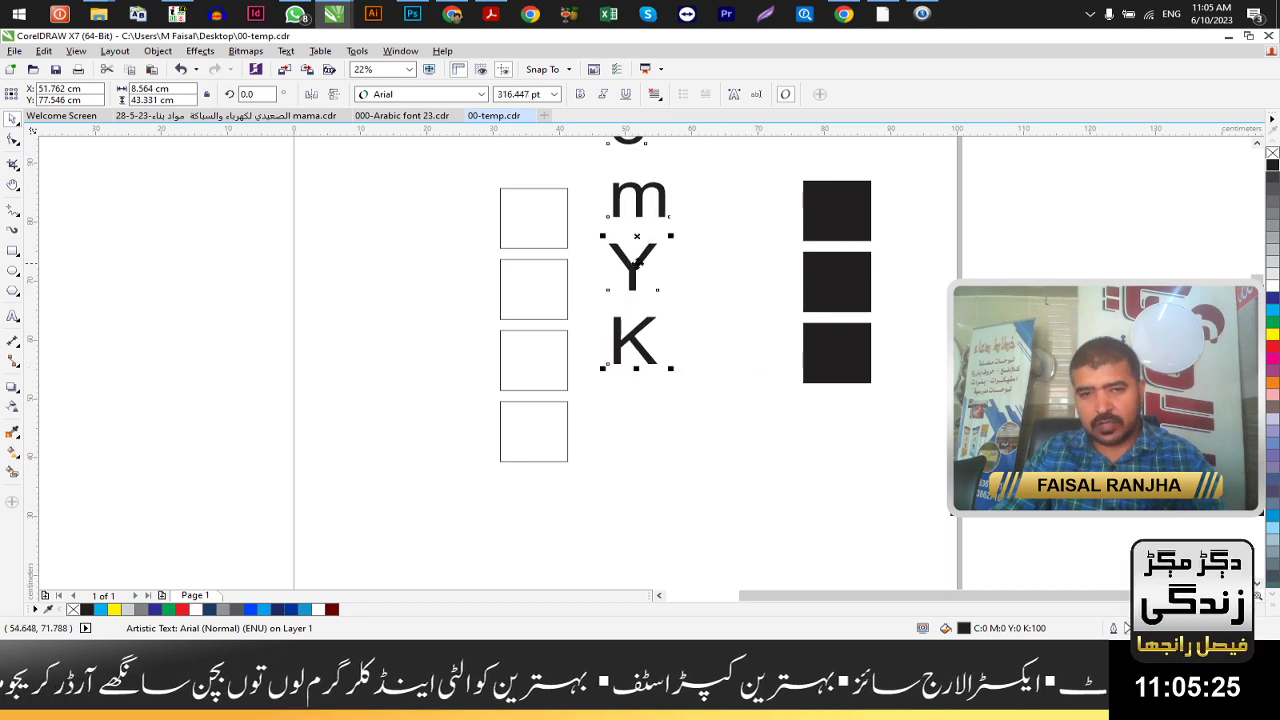
Step: Change the letters to UPPERCASE and line them up beside the four squares
left_click(286, 51)
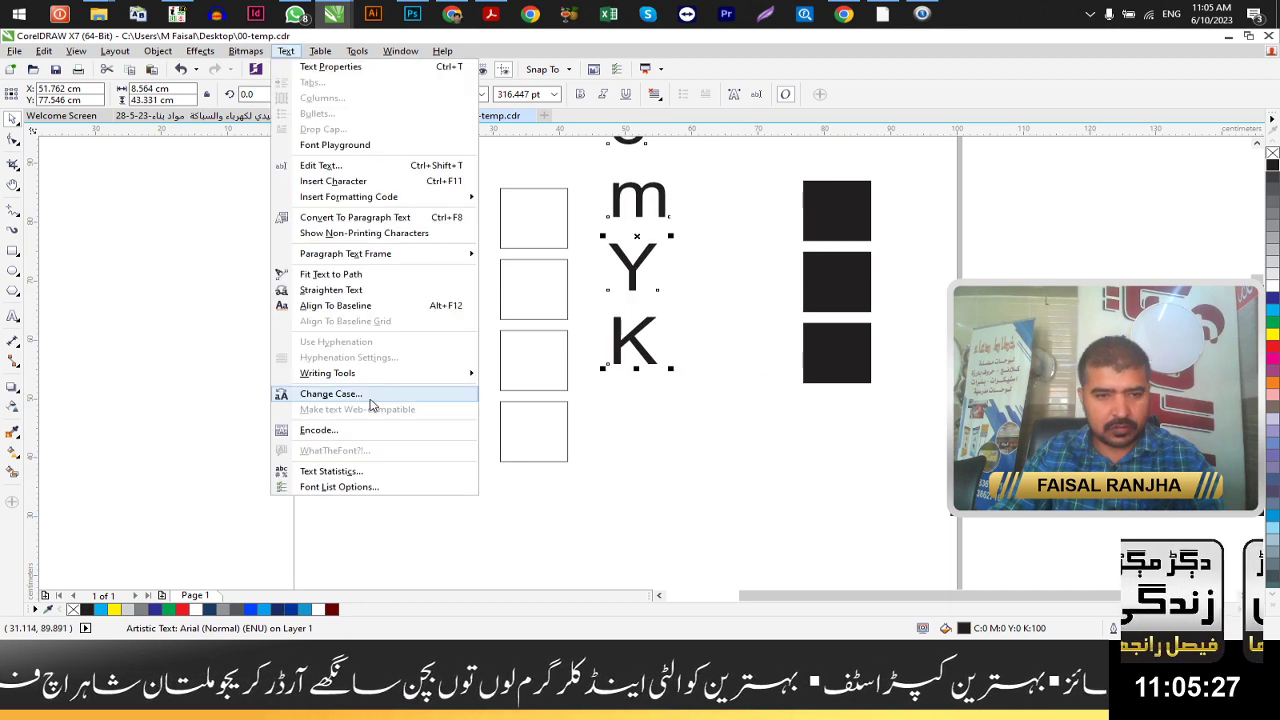
left_click(330, 391)
left_click(550, 327)
left_click(565, 388)
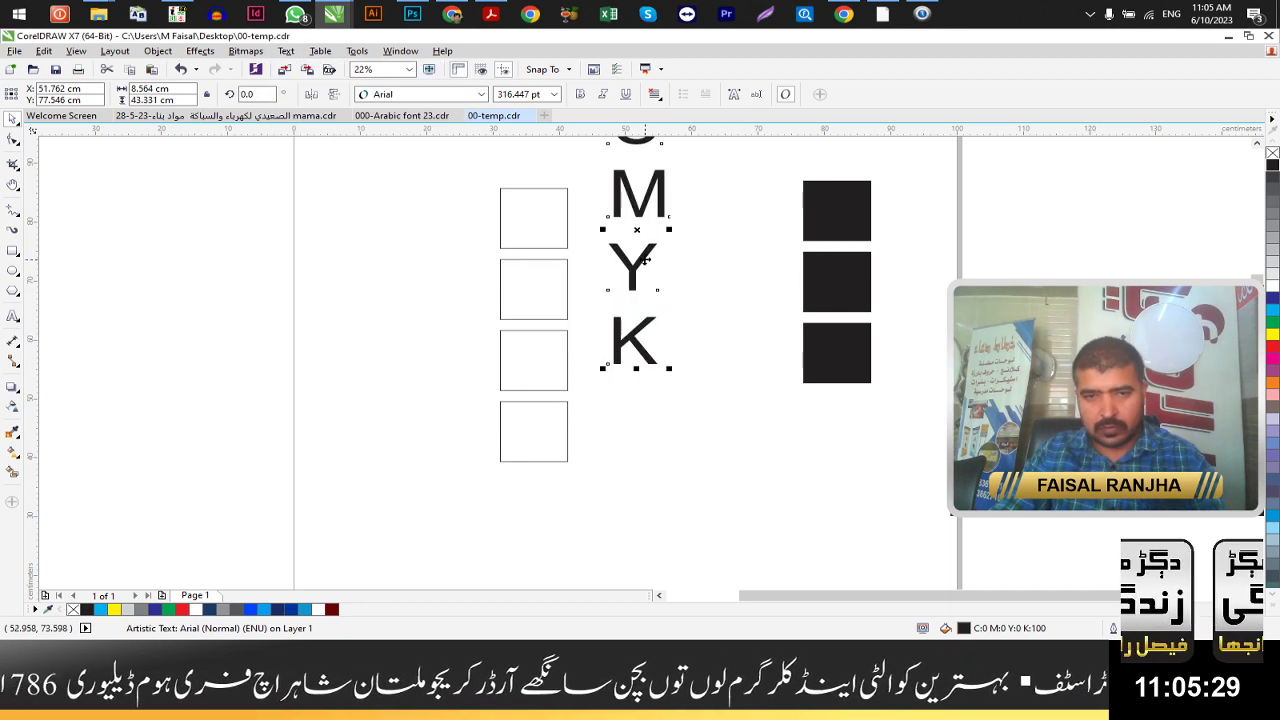
left_click_drag(652, 375, 629, 358)
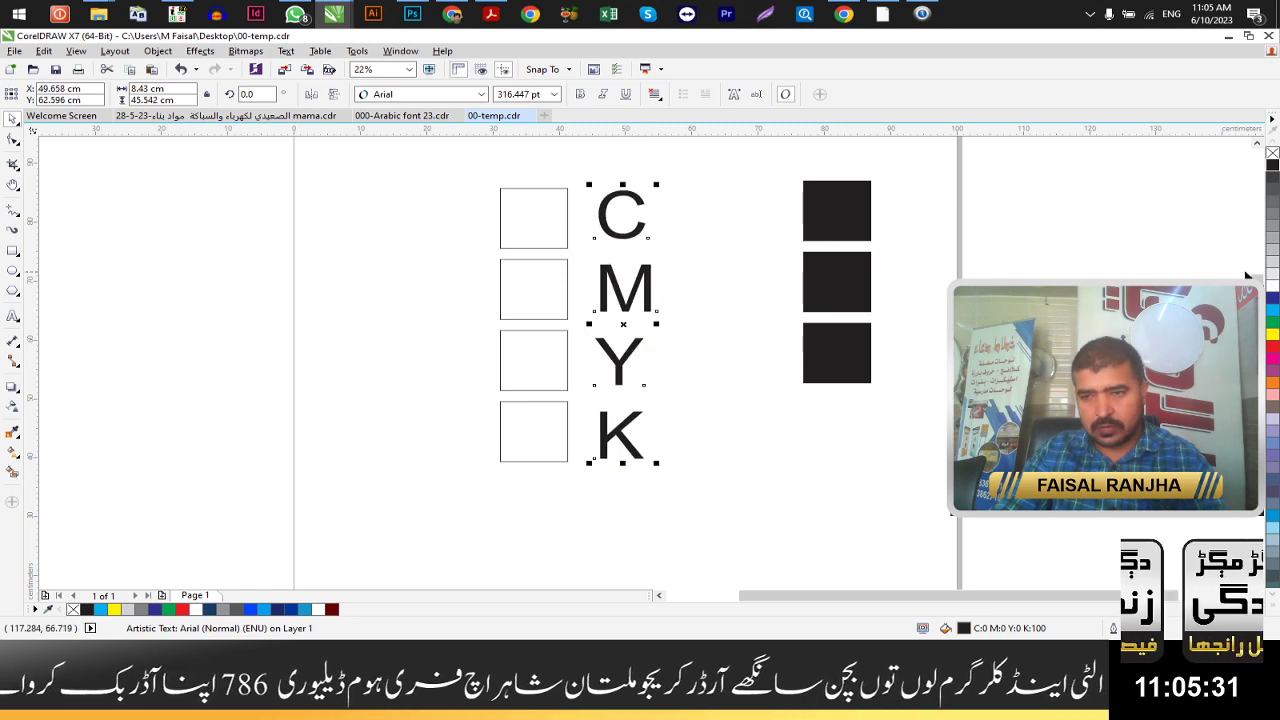
left_click(757, 418)
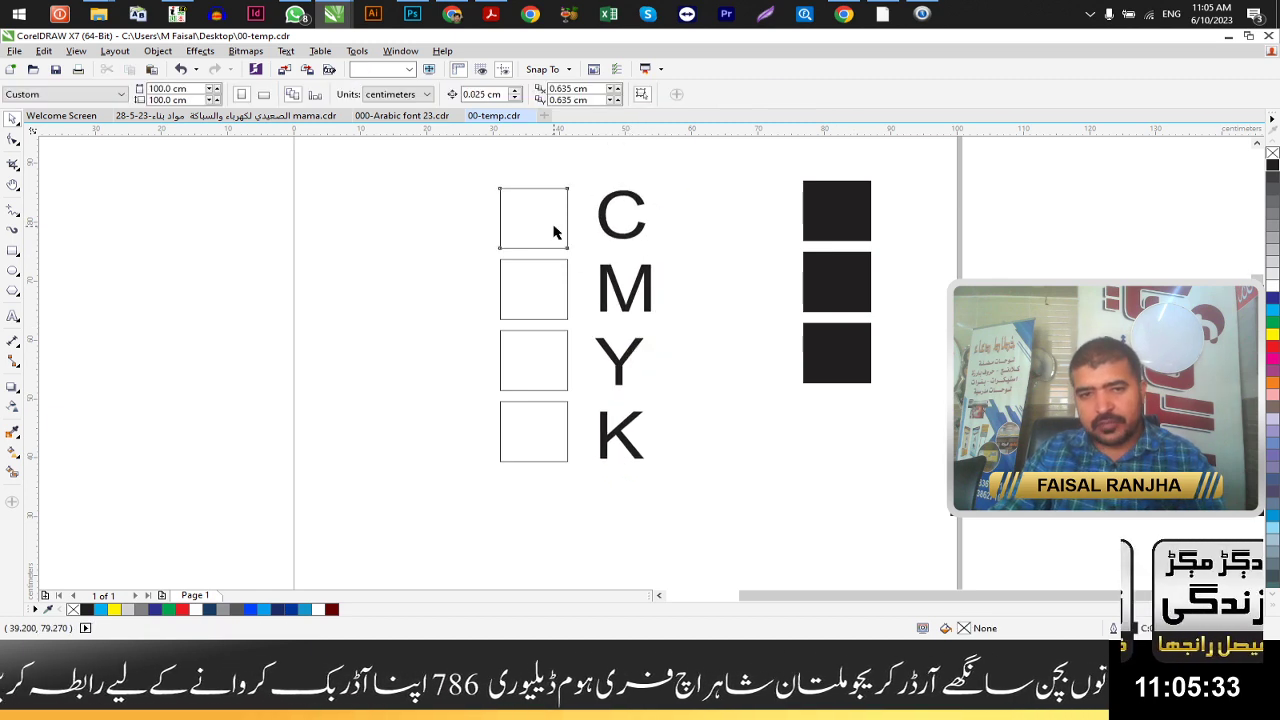
left_click(565, 230)
Step: Fill the top square cyan and remove its outline
left_click(645, 229)
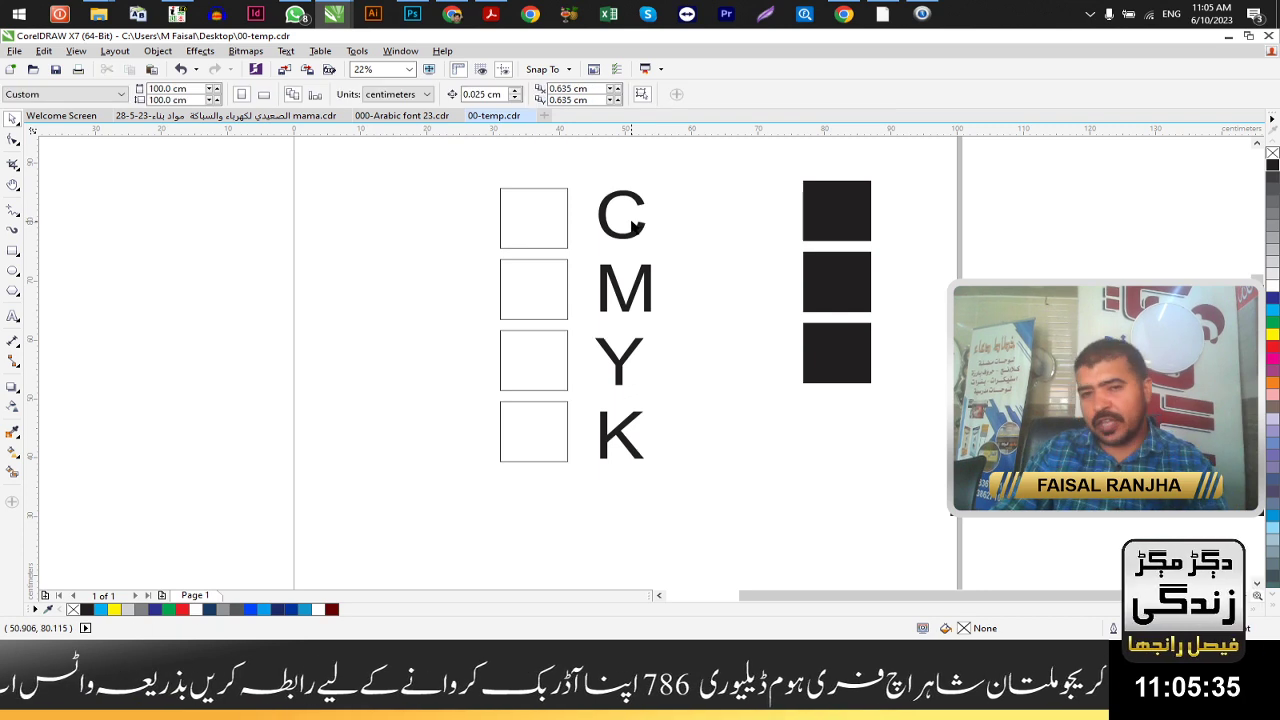
left_click(632, 445)
left_click(633, 465)
left_click(638, 445)
left_click(694, 446)
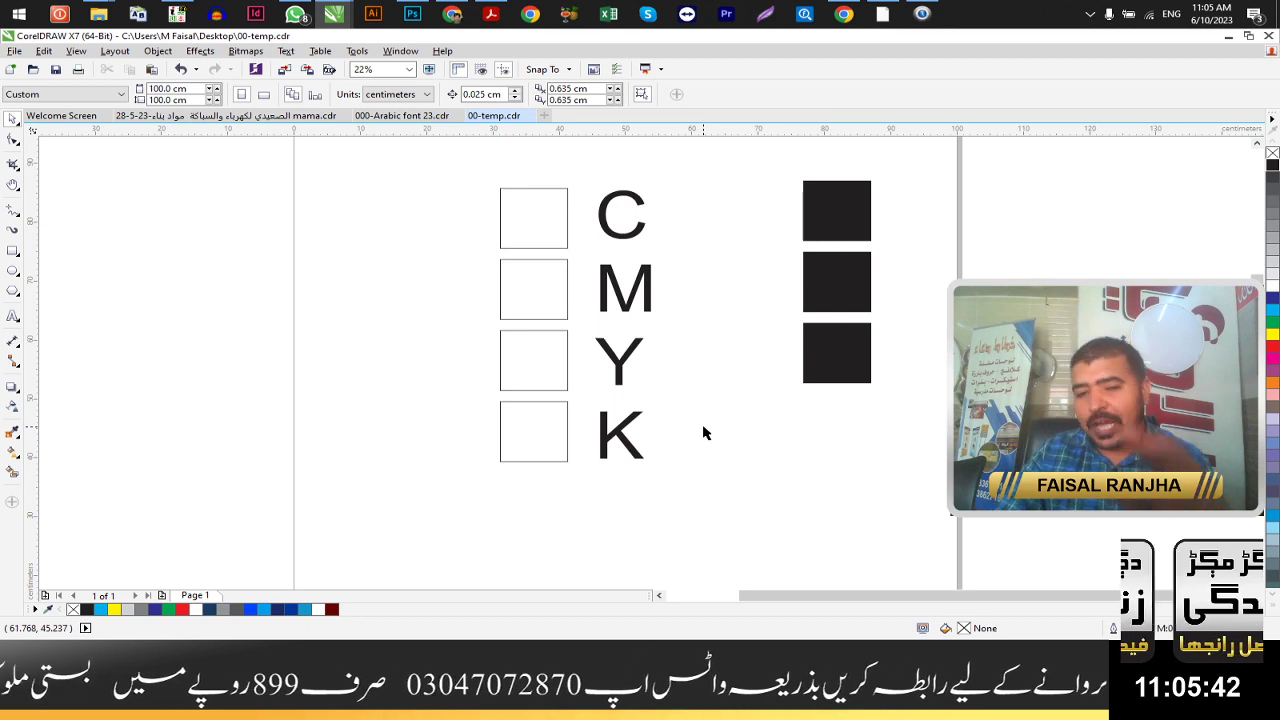
left_click(514, 216)
scroll(517, 160, "up", 3)
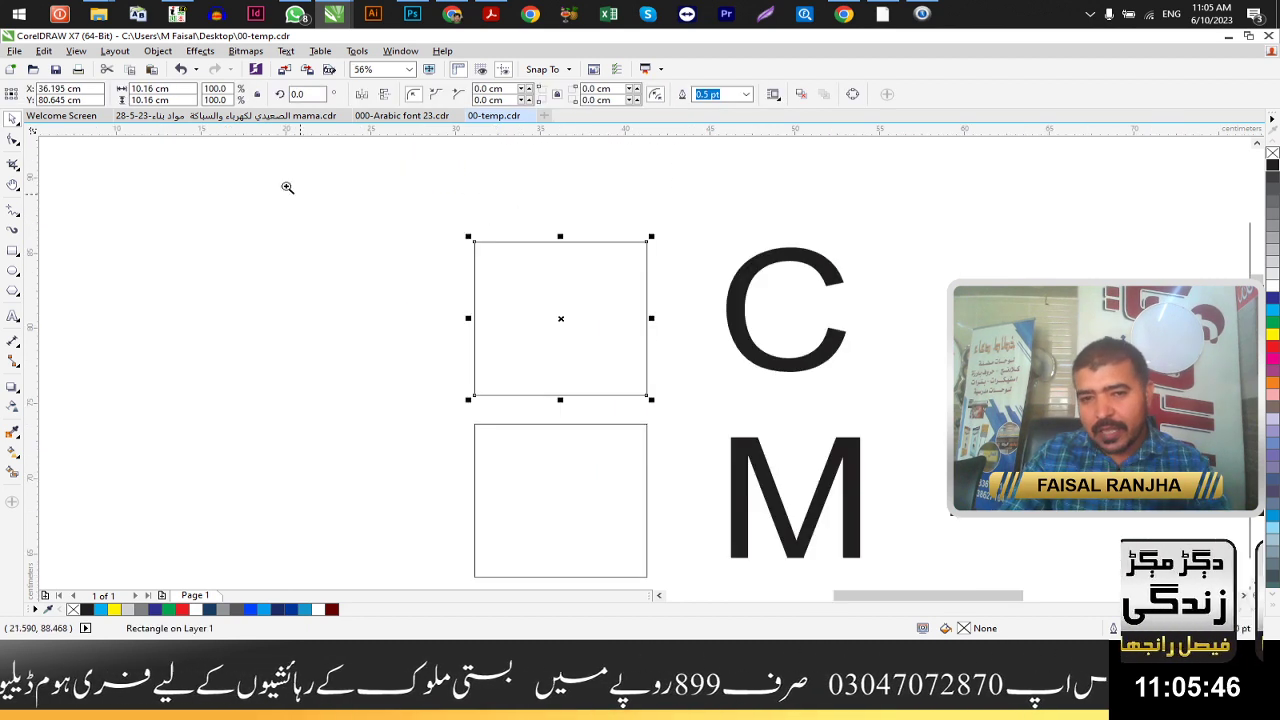
scroll(839, 297, "up", 1)
left_click(1272, 312)
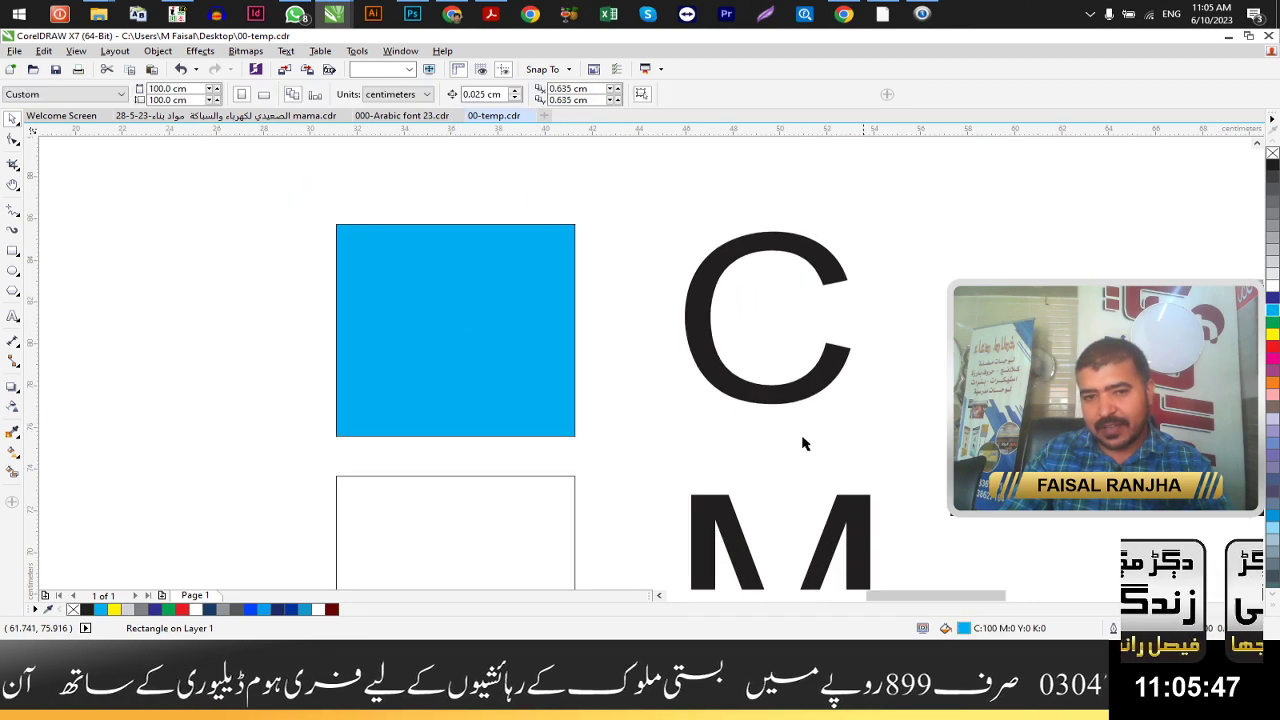
right_click(1268, 156)
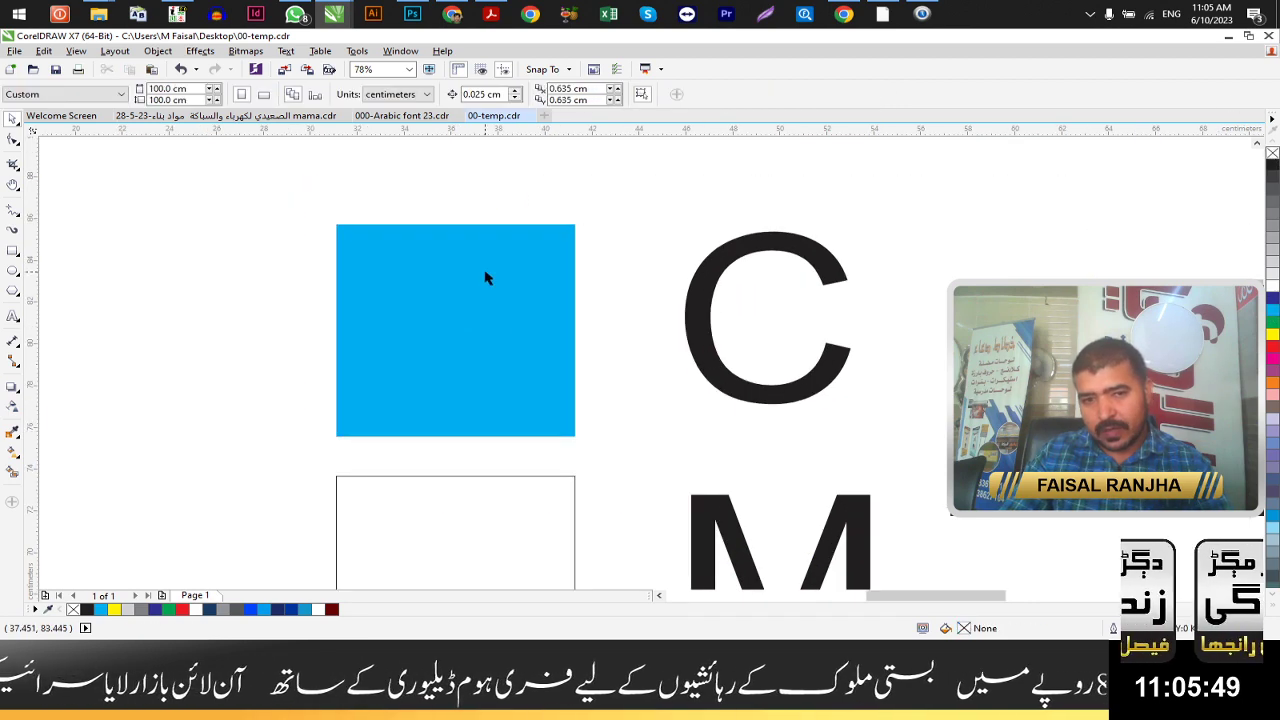
scroll(514, 209, "down", 2)
scroll(714, 401, "up", 2)
Step: Fill the M and Y squares magenta and yellow, removing their outlines
left_click(714, 401)
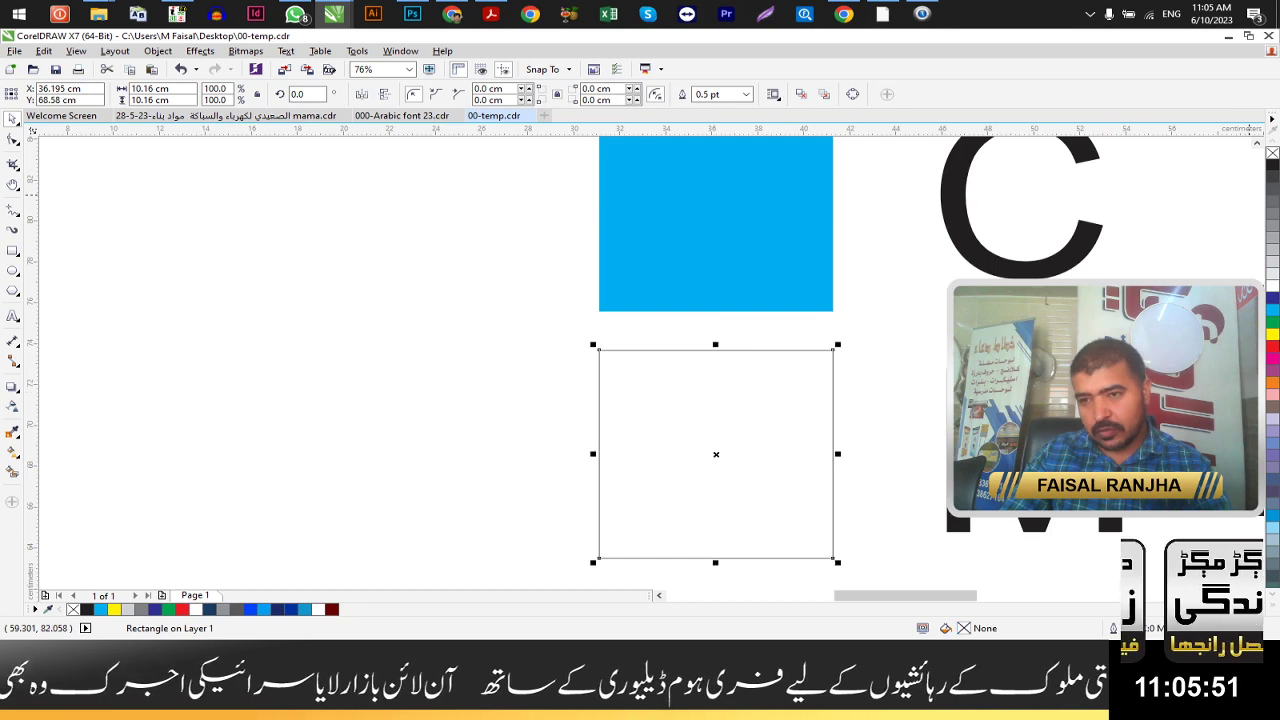
left_click(1272, 364)
right_click(1272, 153)
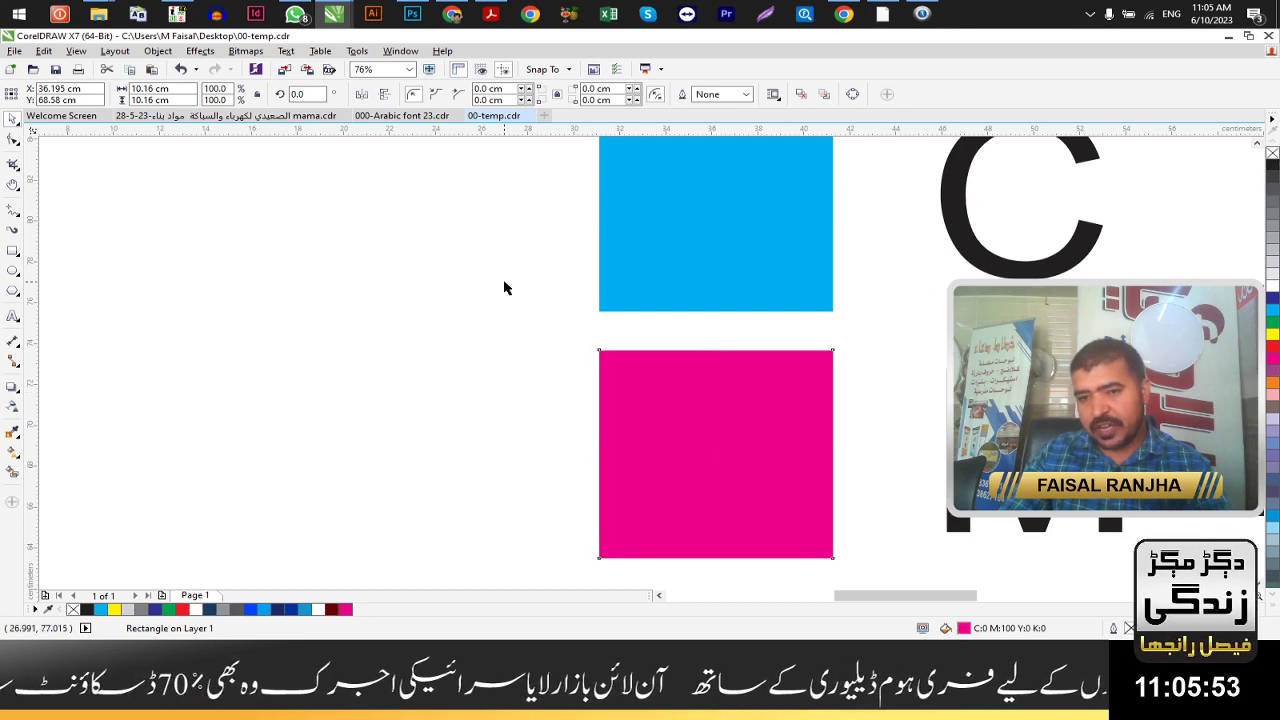
left_click(503, 286)
scroll(423, 280, "down", 2)
scroll(737, 451, "up", 2)
left_click(405, 450)
left_click(1272, 334)
right_click(1272, 153)
left_click(829, 251)
scroll(471, 346, "down", 2)
scroll(650, 459, "up", 3)
Step: Fill the K square black without outline and zoom in on the CMYK swatches
left_click(650, 459)
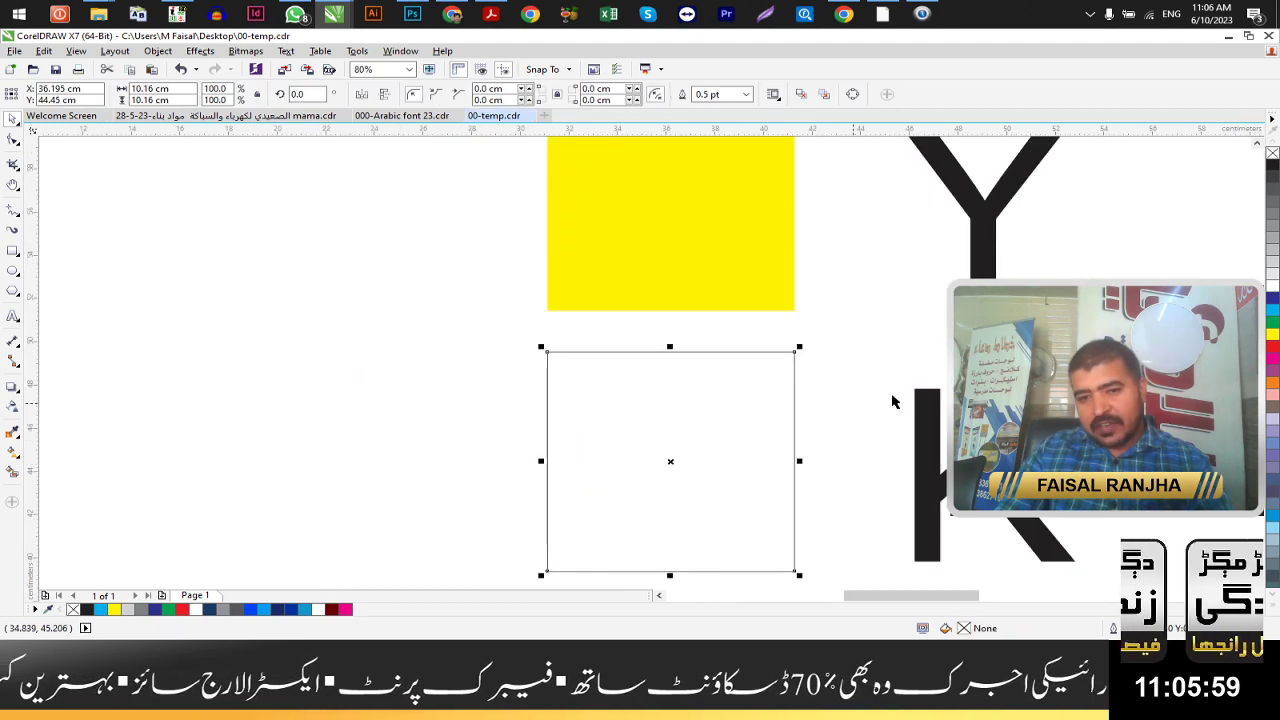
left_click(1273, 170)
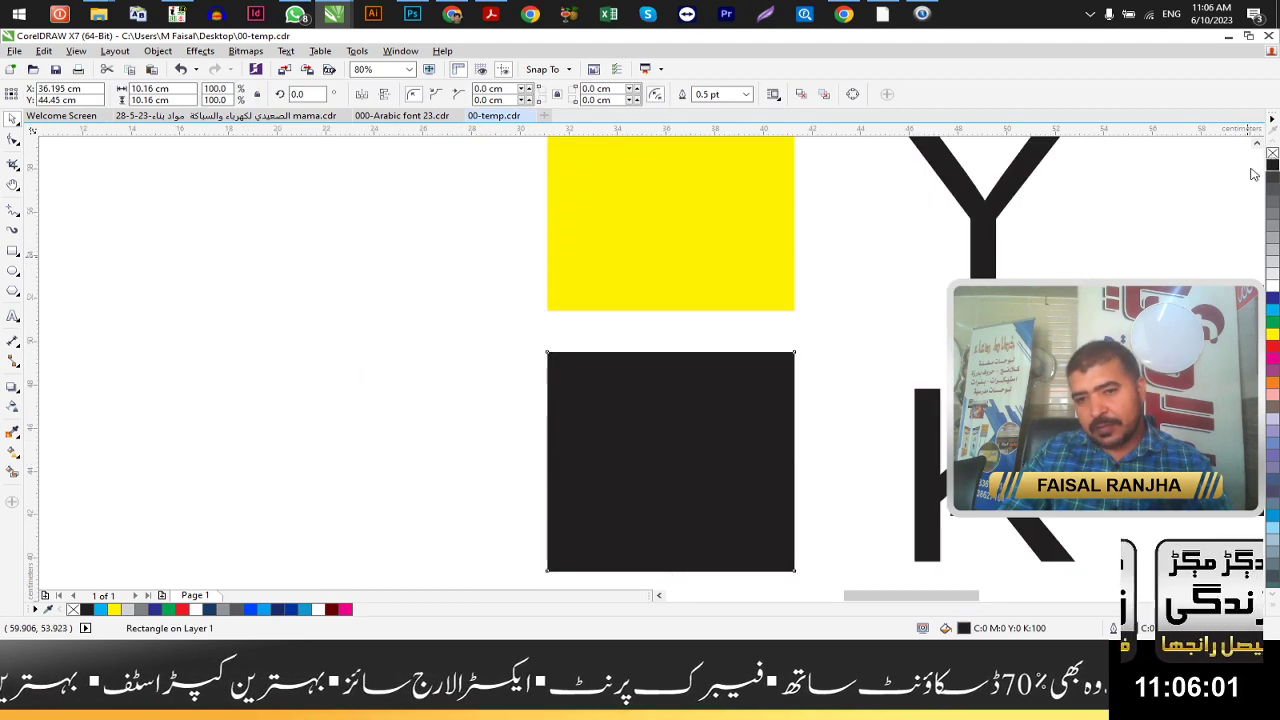
right_click(1272, 153)
left_click(529, 380)
scroll(443, 240, "down", 3)
key("z")
left_click_drag(458, 210, 855, 522)
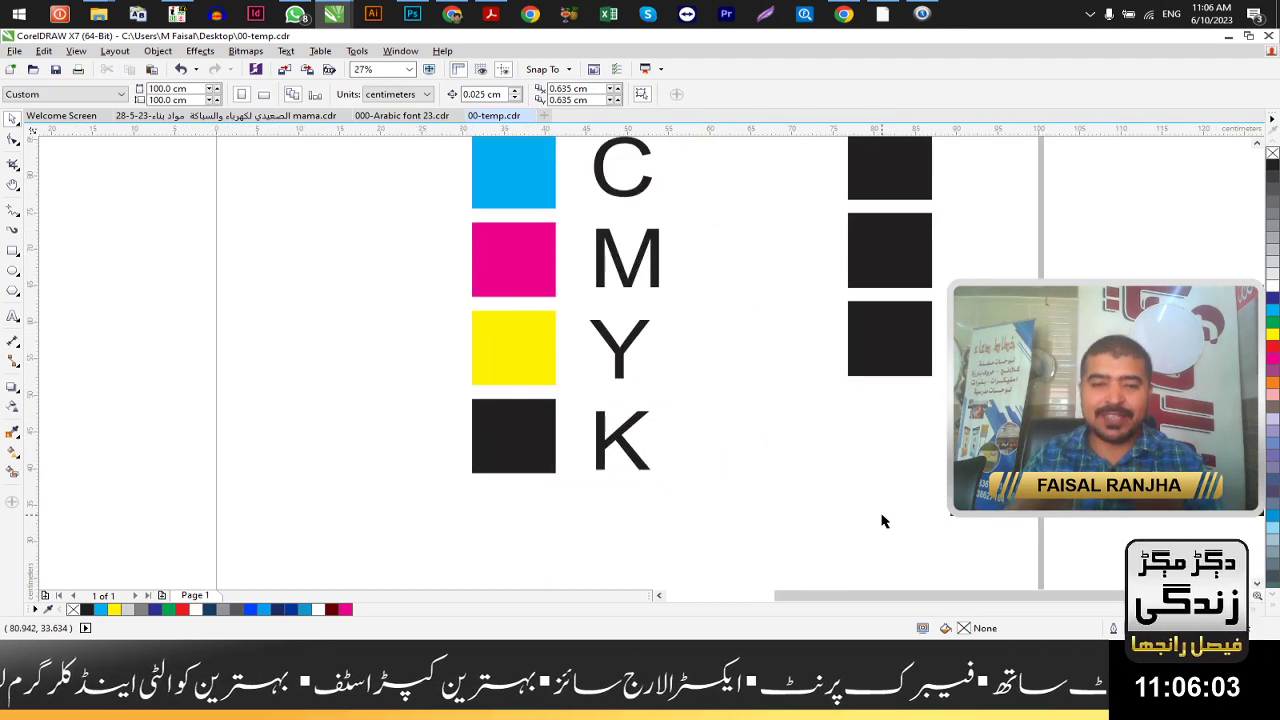
scroll(823, 531, "down", 2)
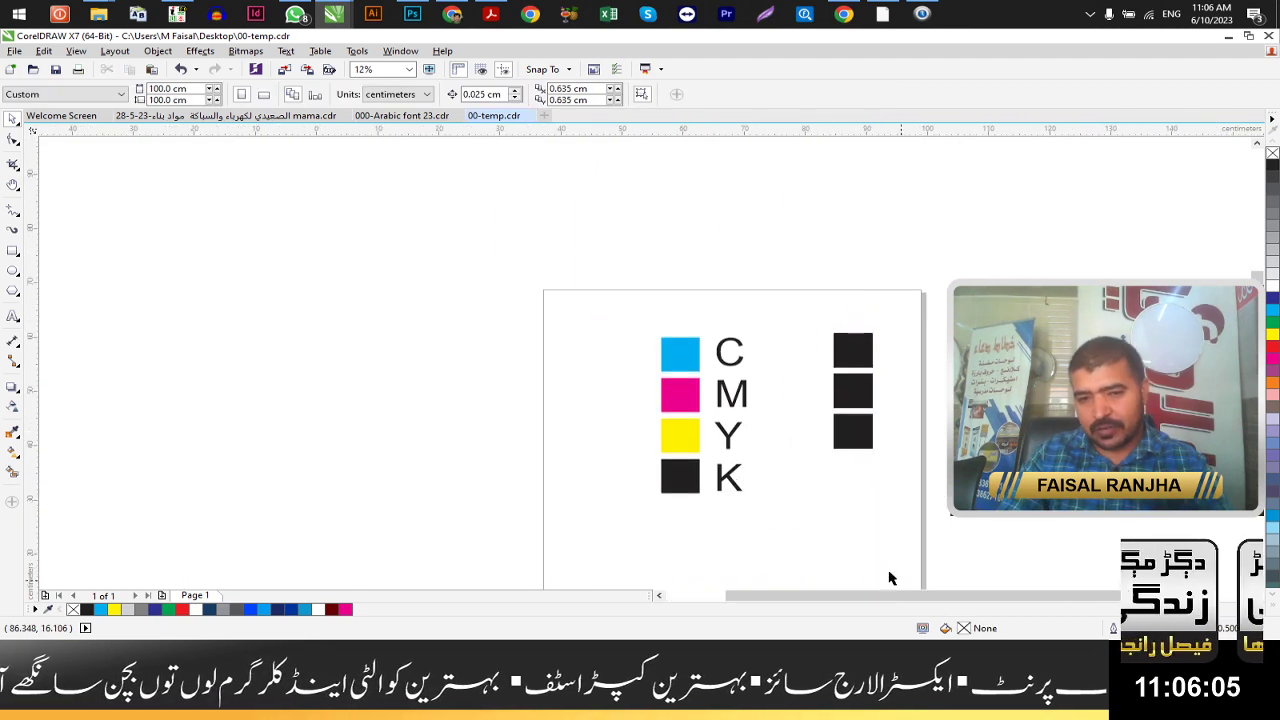
scroll(900, 580, "up", 1)
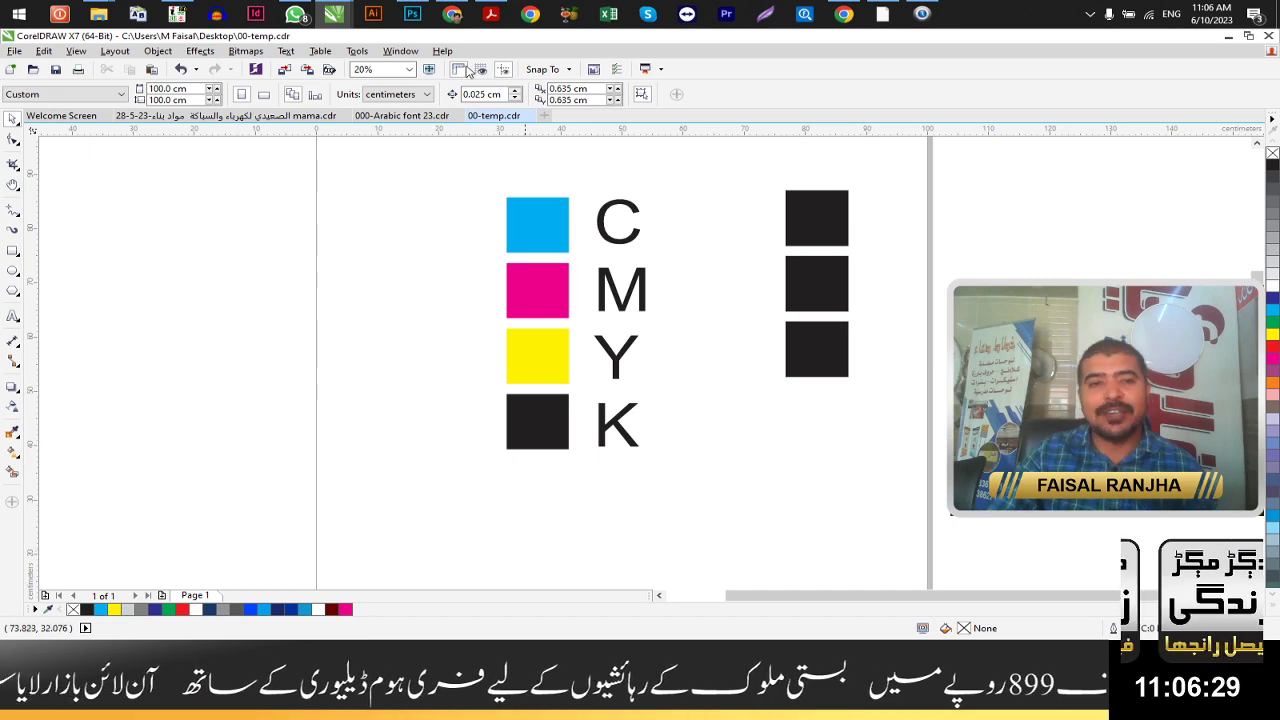
left_click(452, 14)
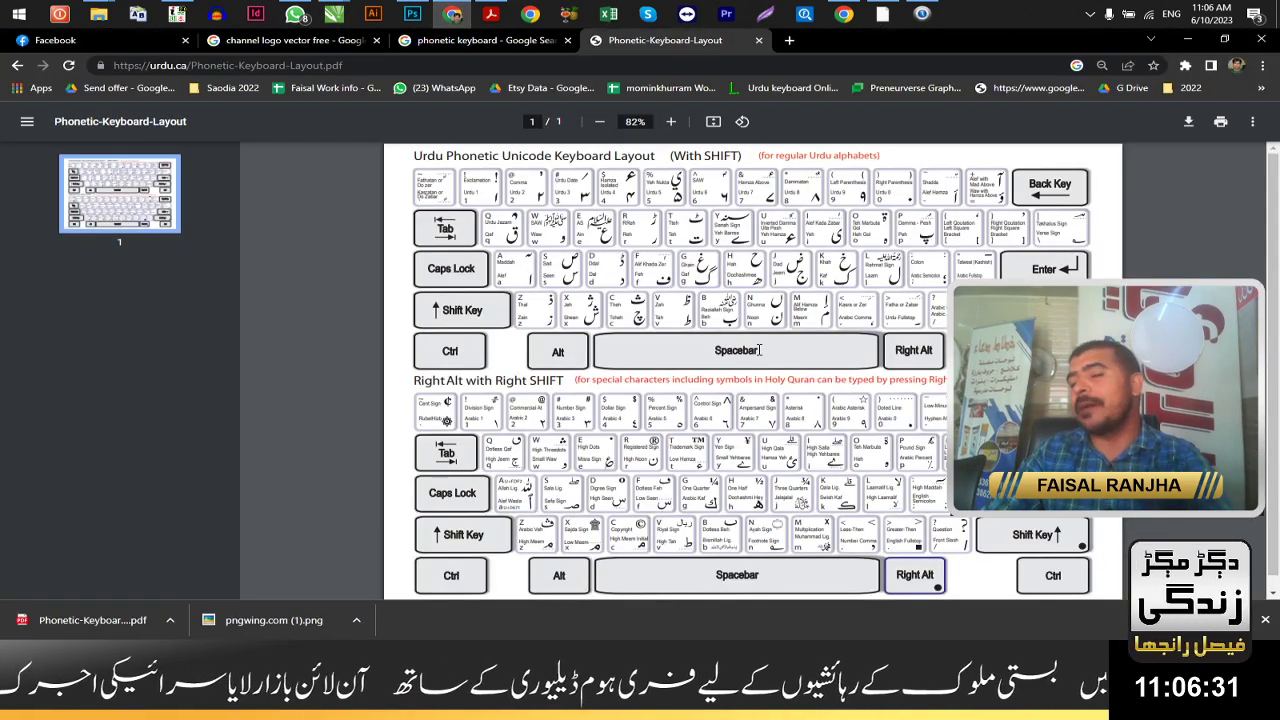
left_click_drag(759, 349, 686, 380)
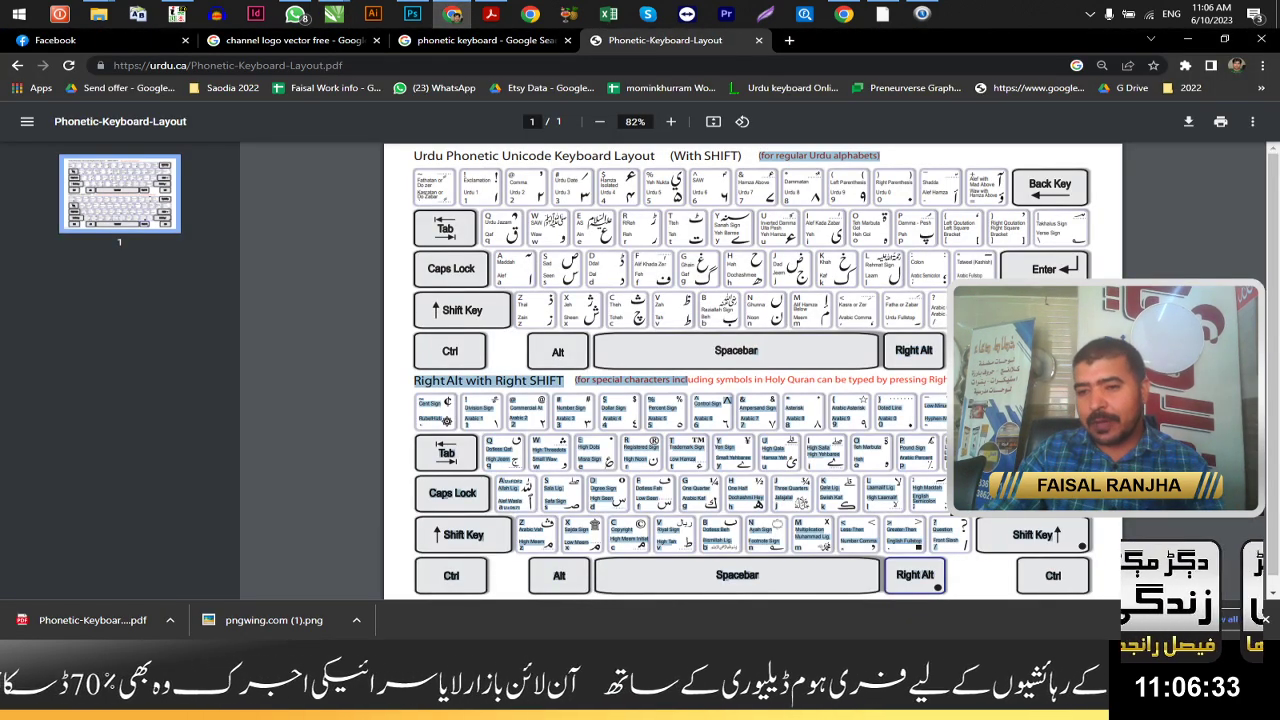
left_click(686, 380)
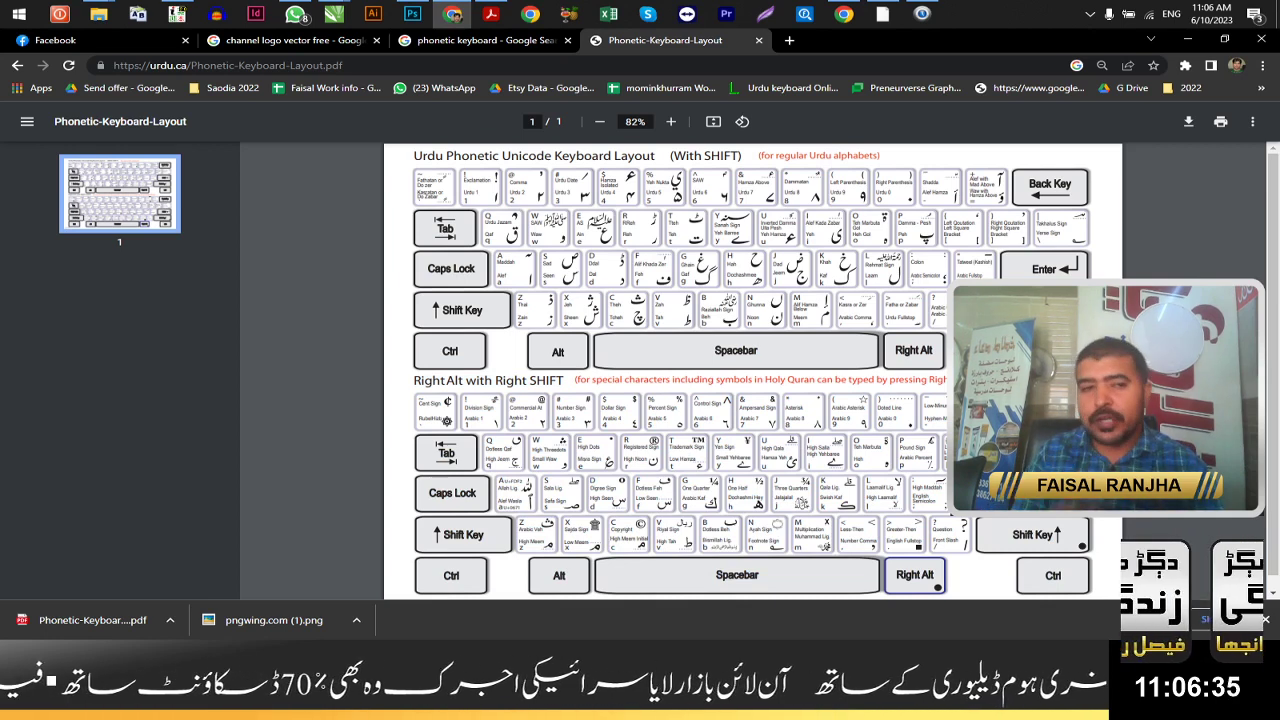
key("alt+Tab")
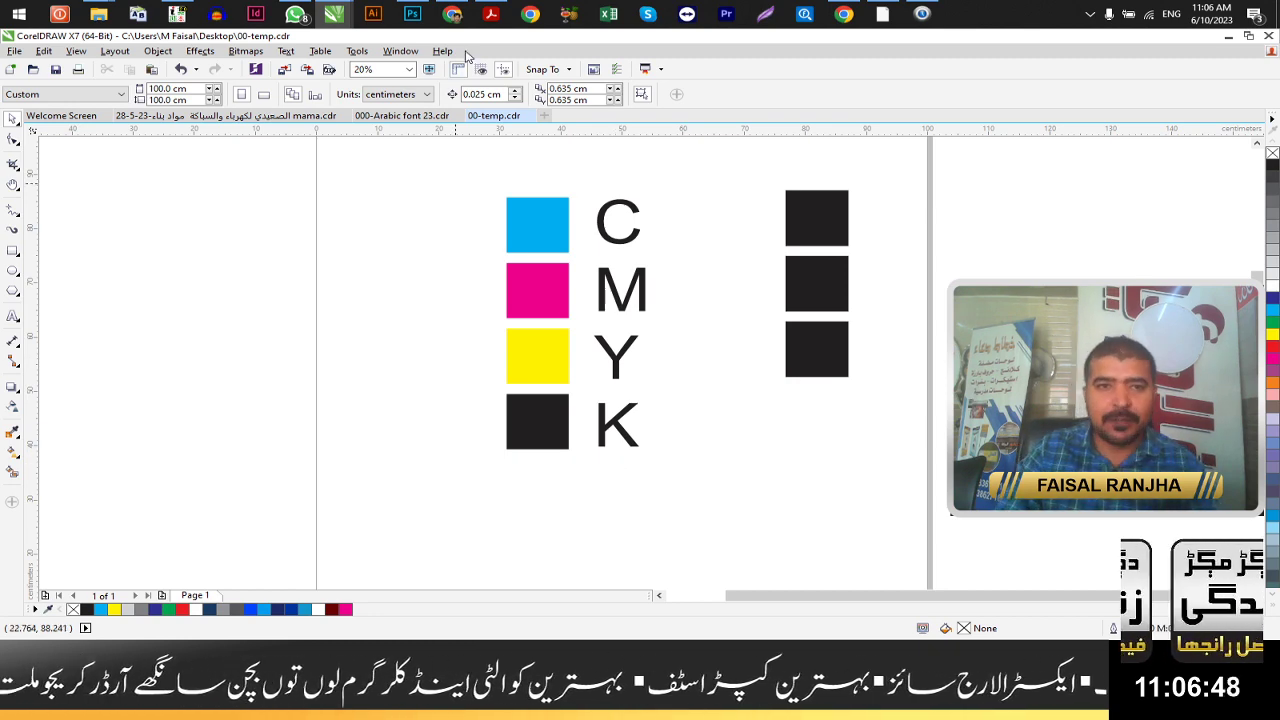
Step: Open a new Chrome tab with 'google' in the address bar and show the input-language list
left_click(452, 14)
left_click(789, 40)
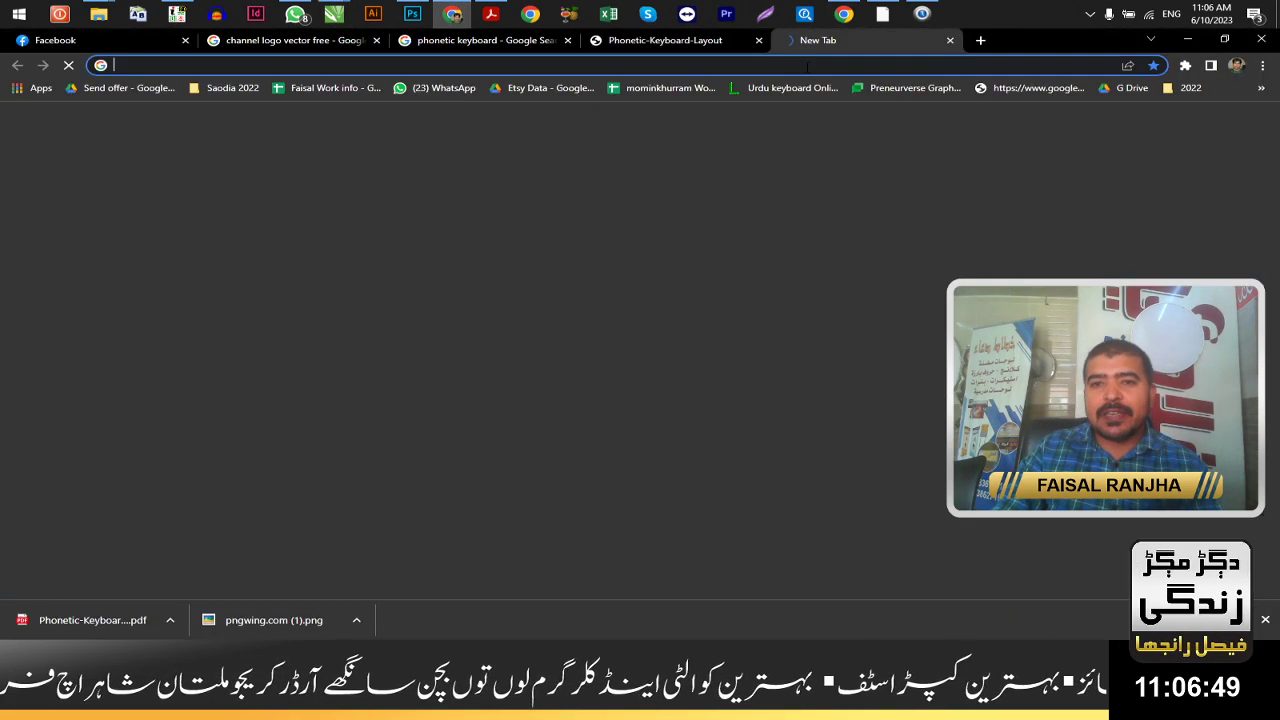
type("google")
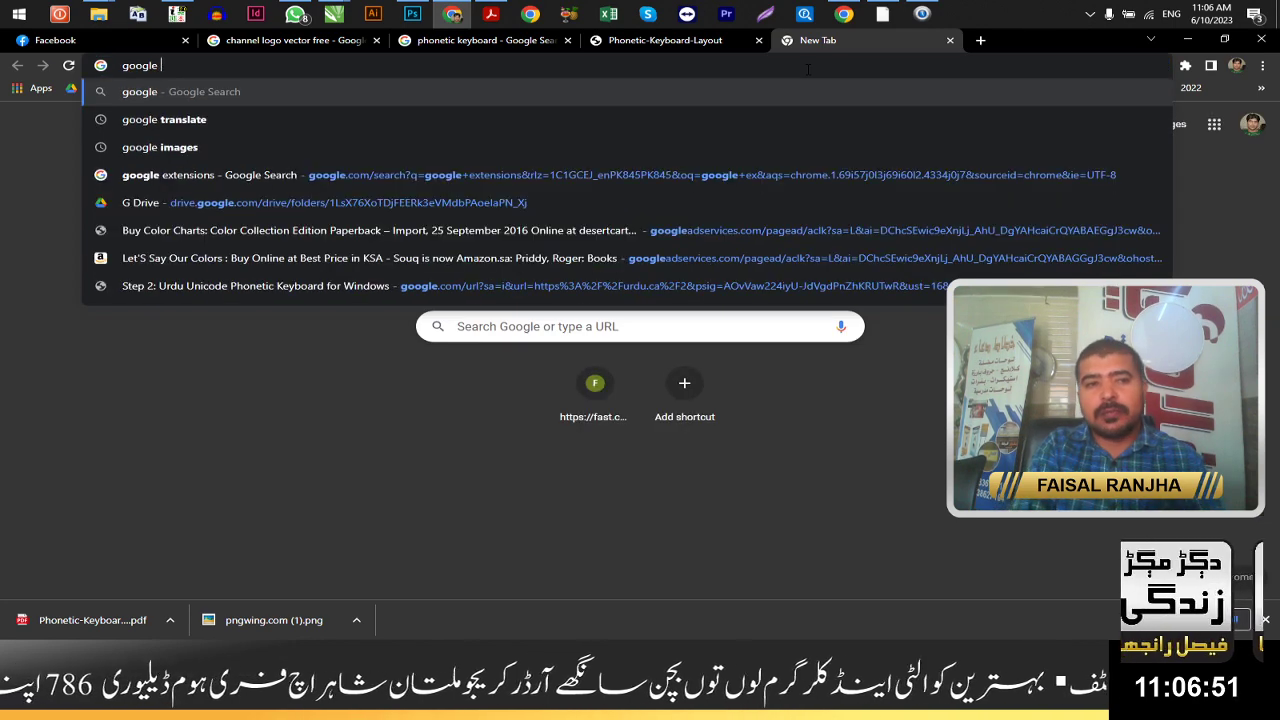
key("alt+Tab")
key("alt+Tab")
left_click(1173, 16)
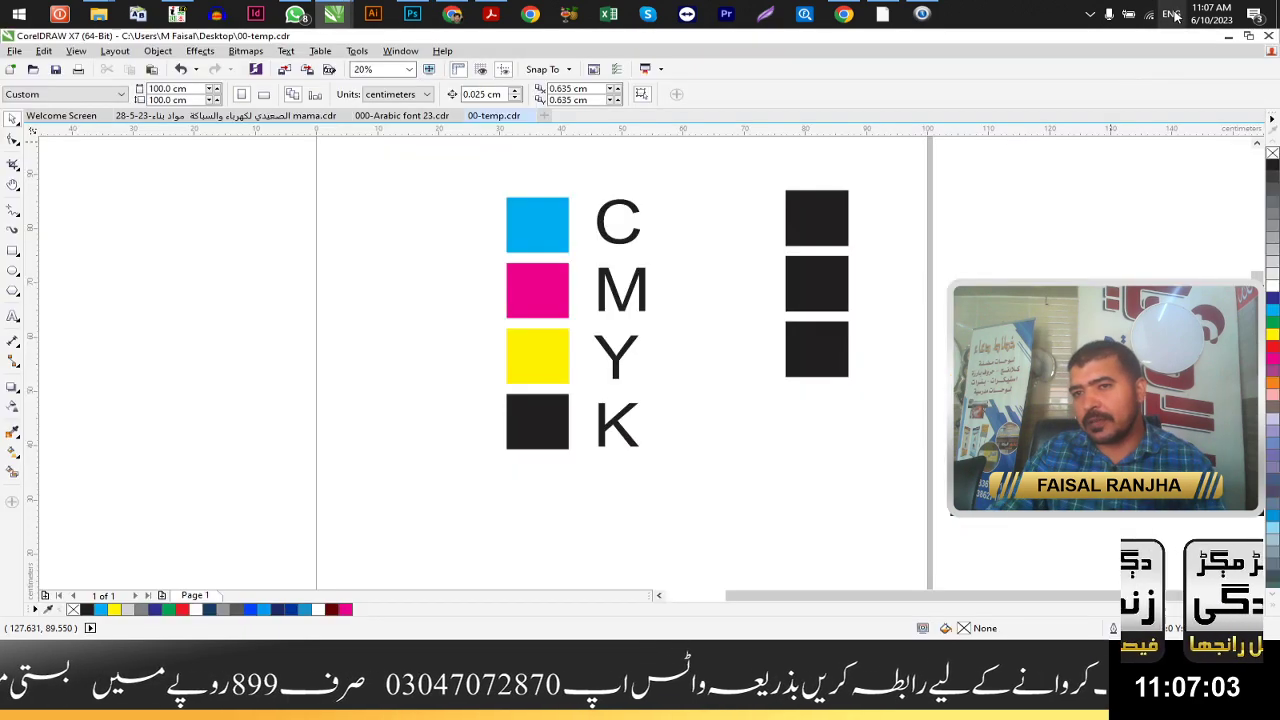
Step: Switch the keyboard input language to Urdu (Pakistan) and show the desktop with Win+D
left_click(1176, 16)
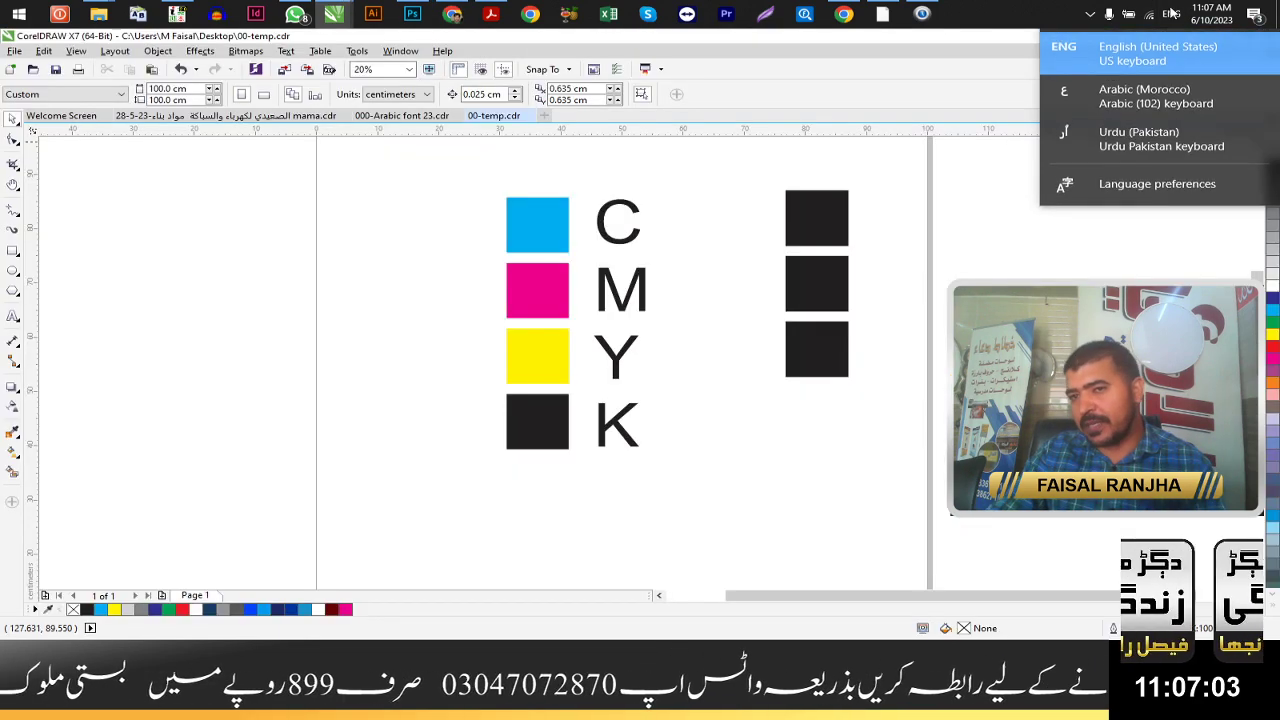
left_click(1103, 145)
left_click(1170, 16)
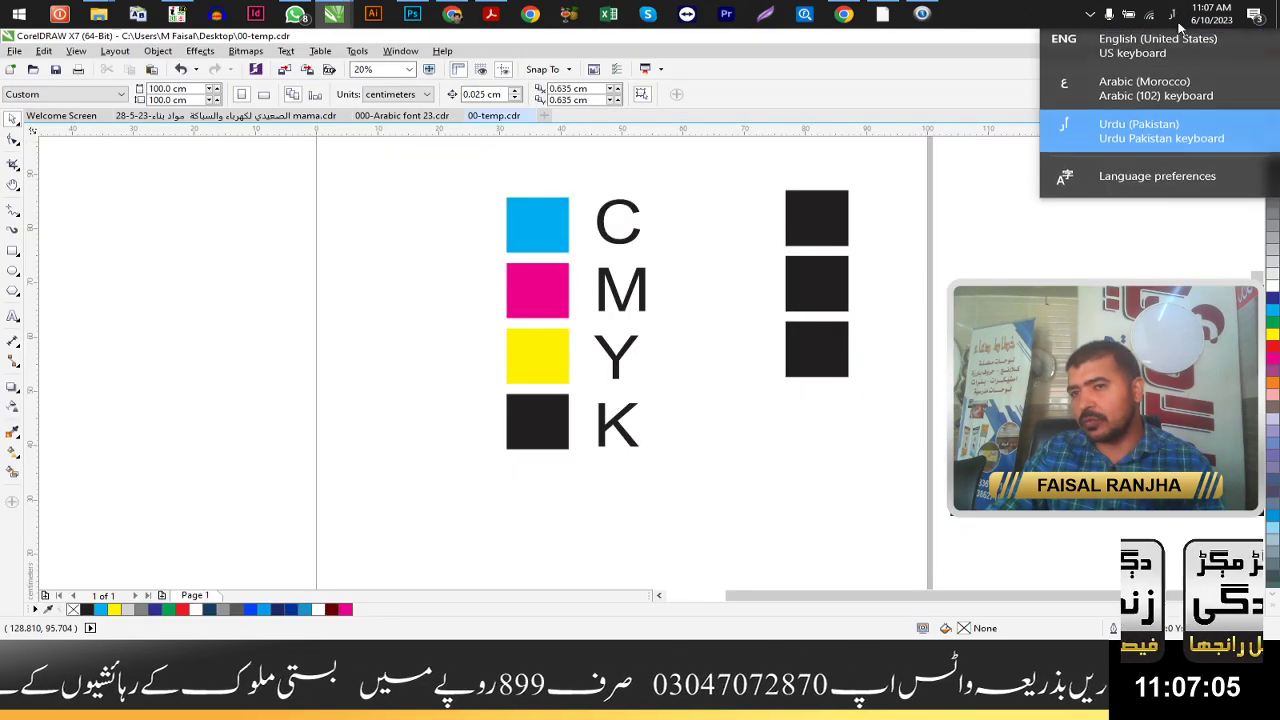
left_click(1128, 131)
key("super+d")
key("super+d")
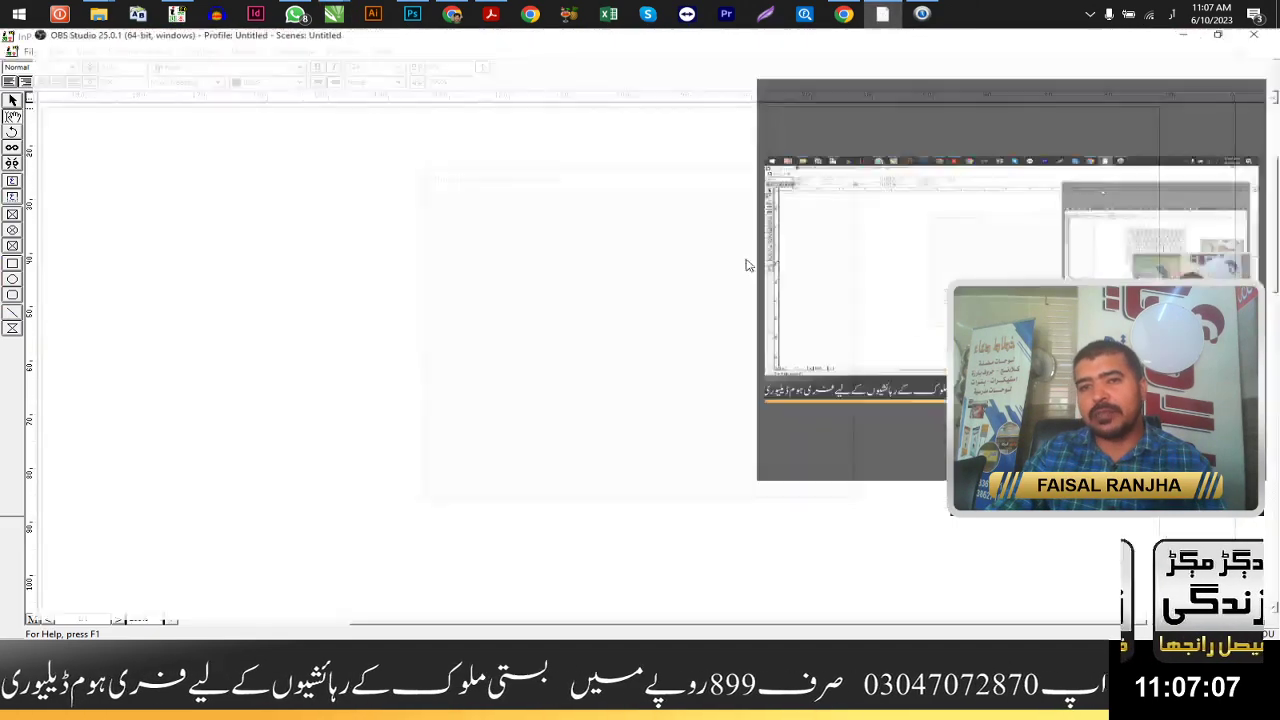
key("super+d")
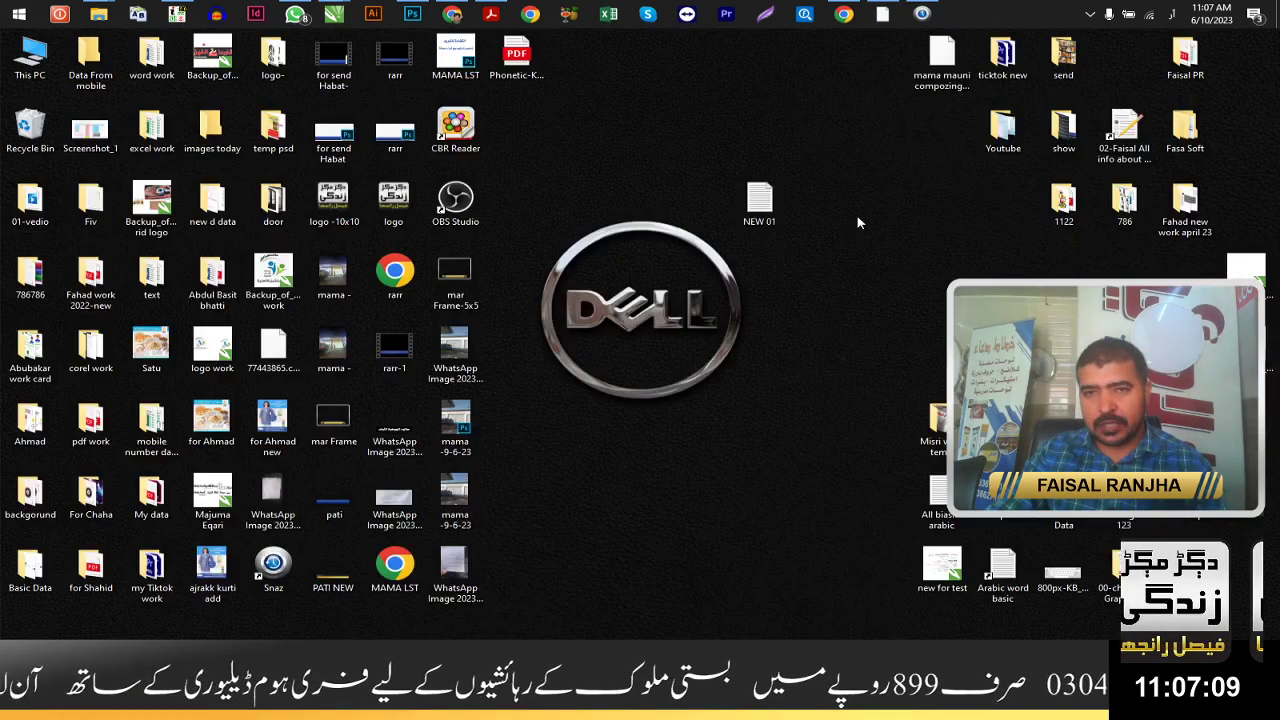
Step: Replace the text in NEW 01 with a name typed in Urdu script, then hide Notepad
double_click(760, 190)
key("ctrl+a")
type("فیسل رانجھا")
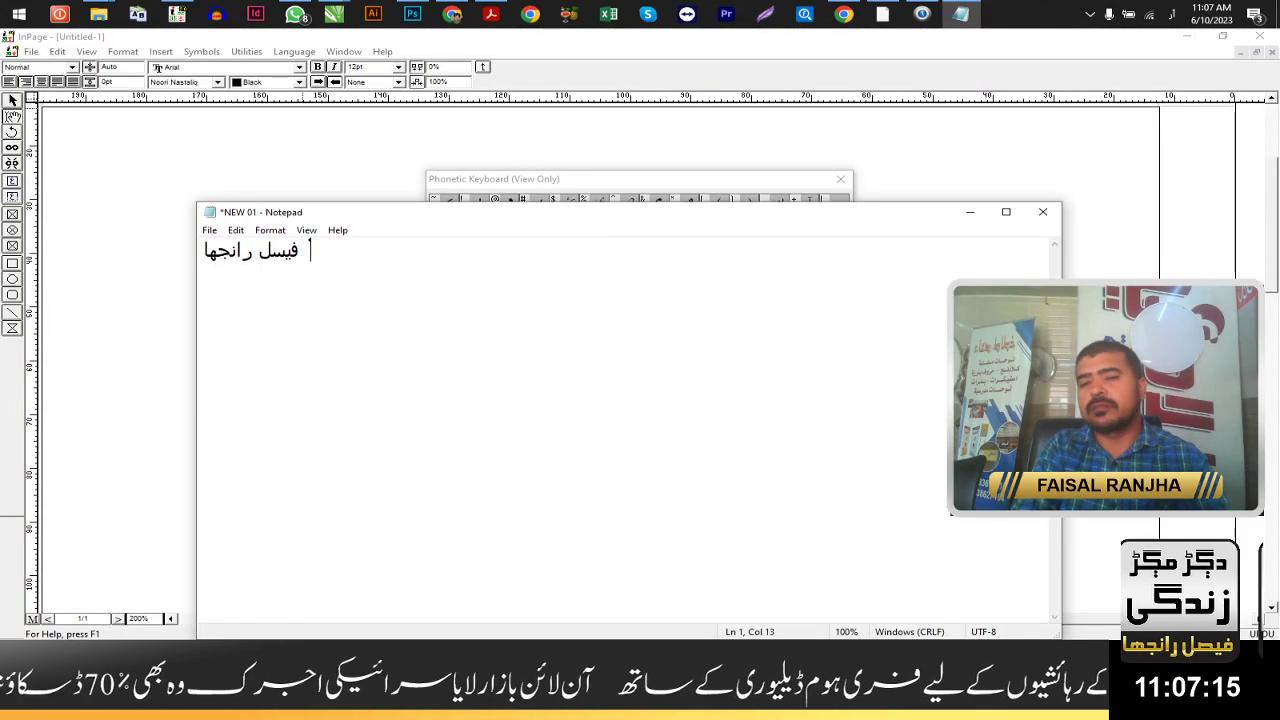
key("ctrl+a")
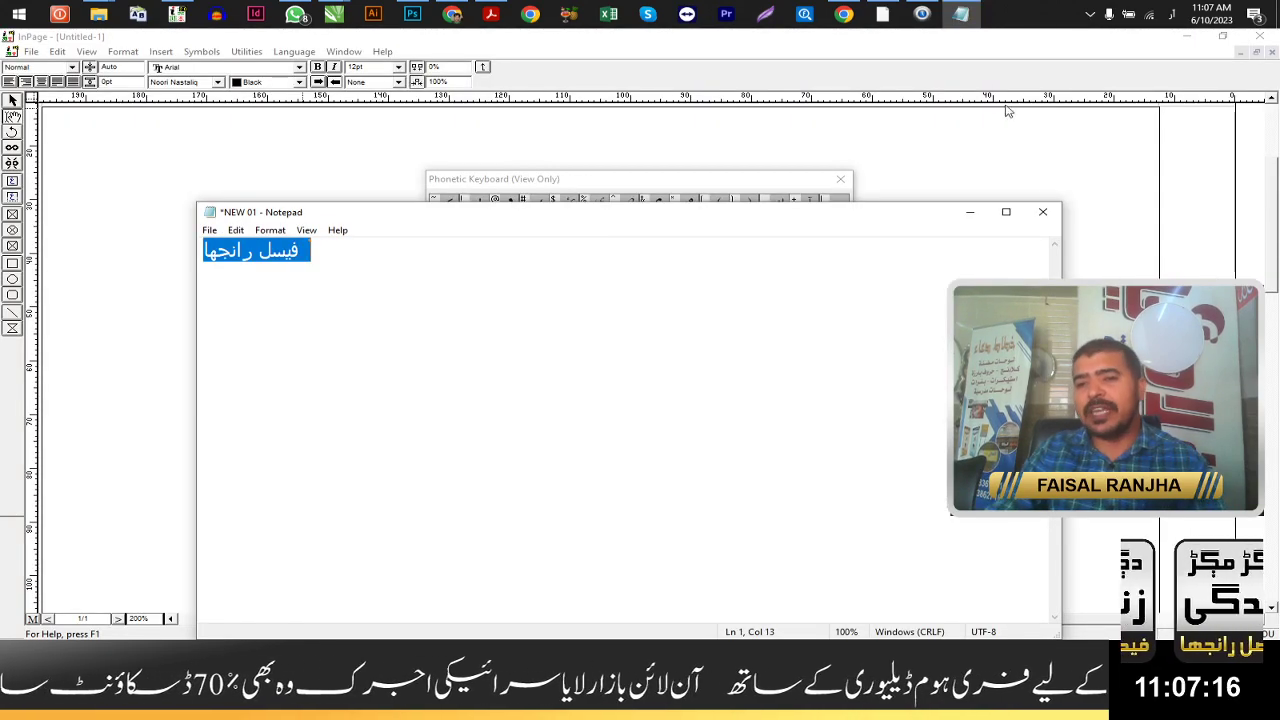
left_click(1006, 212)
left_click(586, 220)
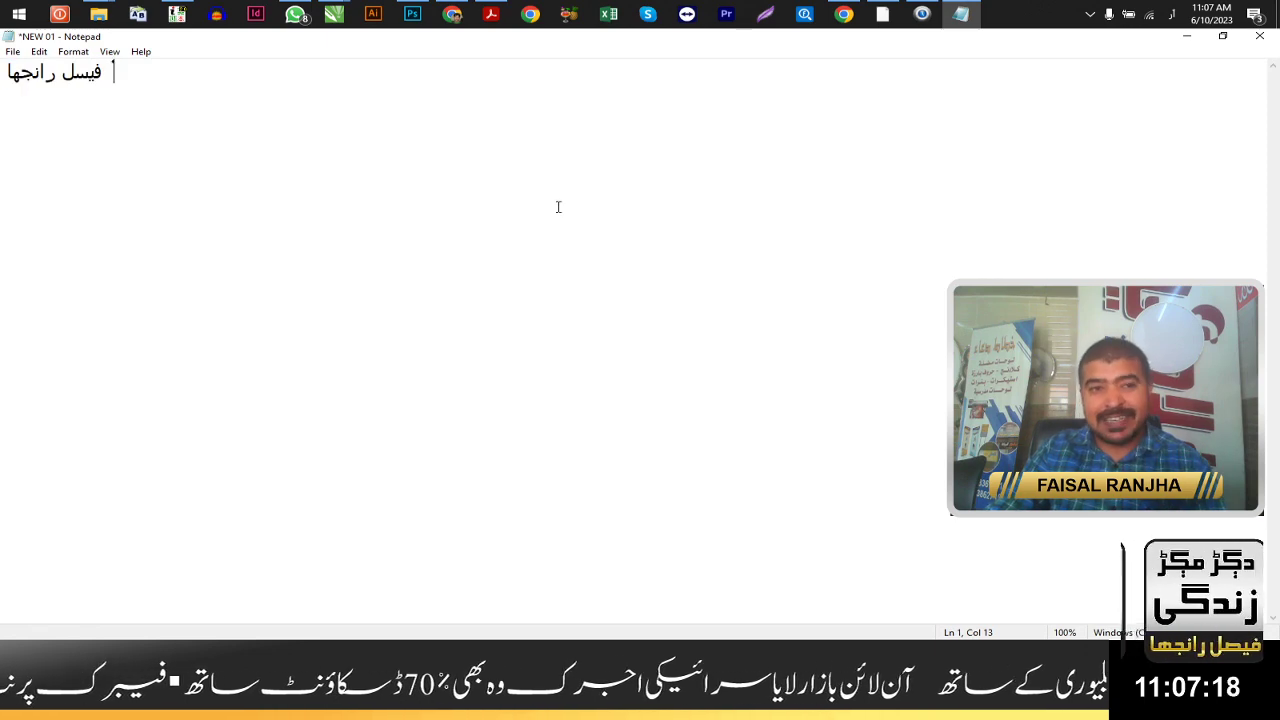
key("super+d")
right_click(537, 88)
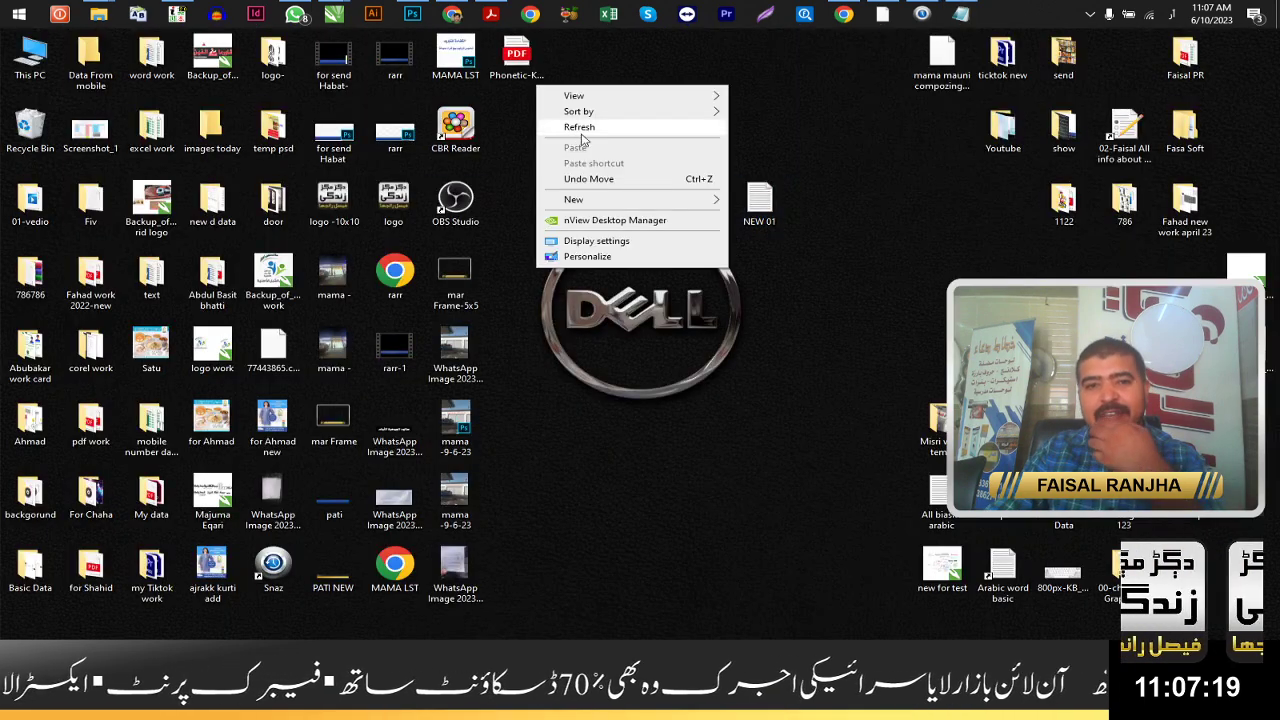
left_click(333, 14)
Step: Bring the 00-temp.cdr CorelDRAW window with the CMYK swatches back to the front
left_click(464, 100)
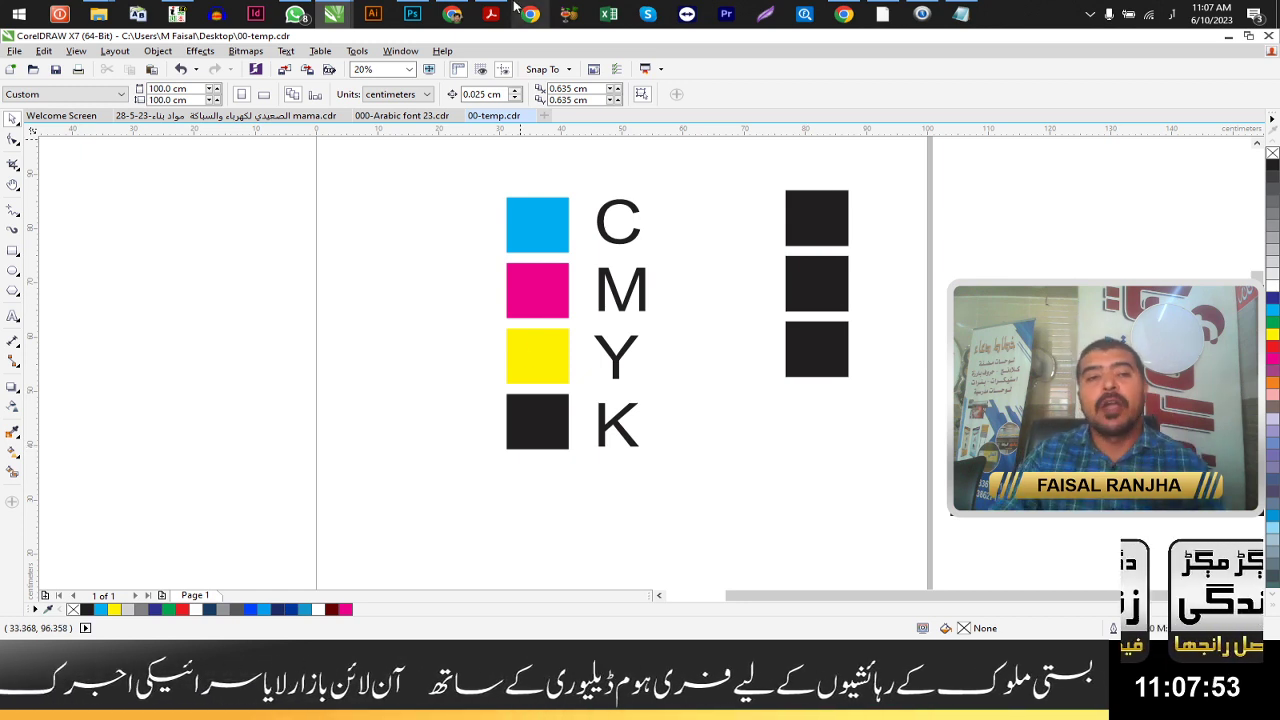
left_click(412, 14)
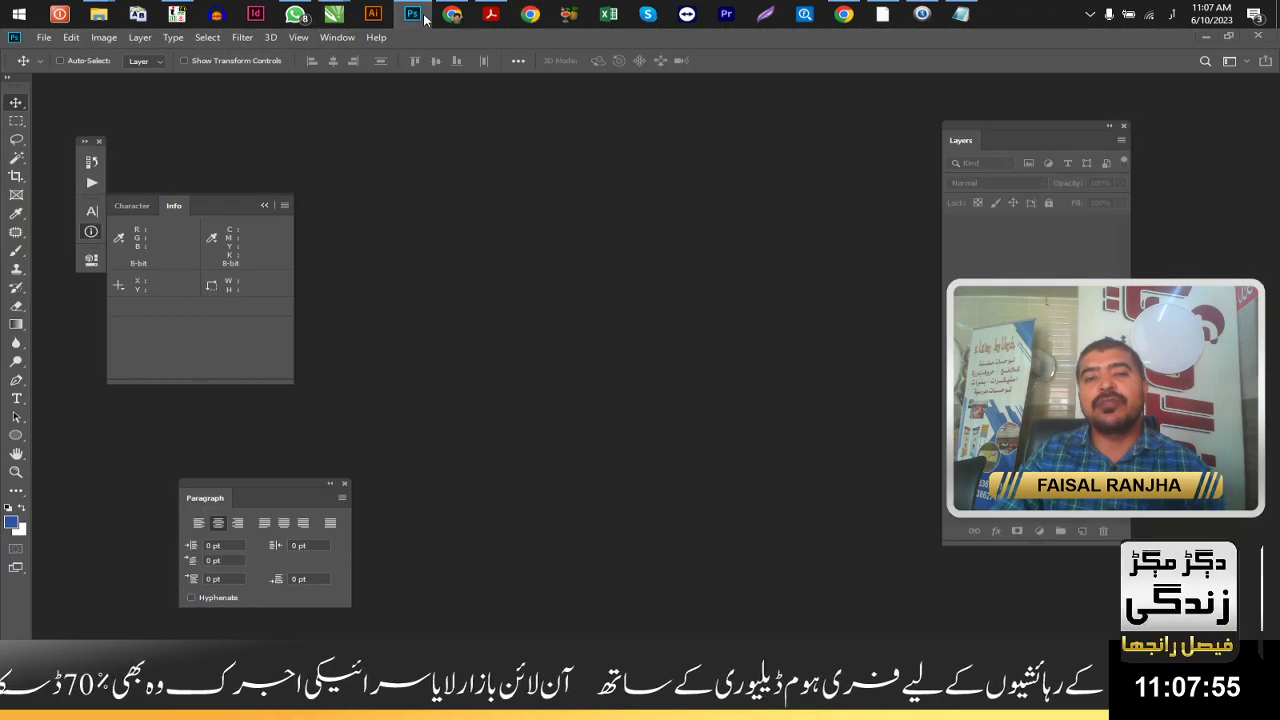
key("alt+Tab")
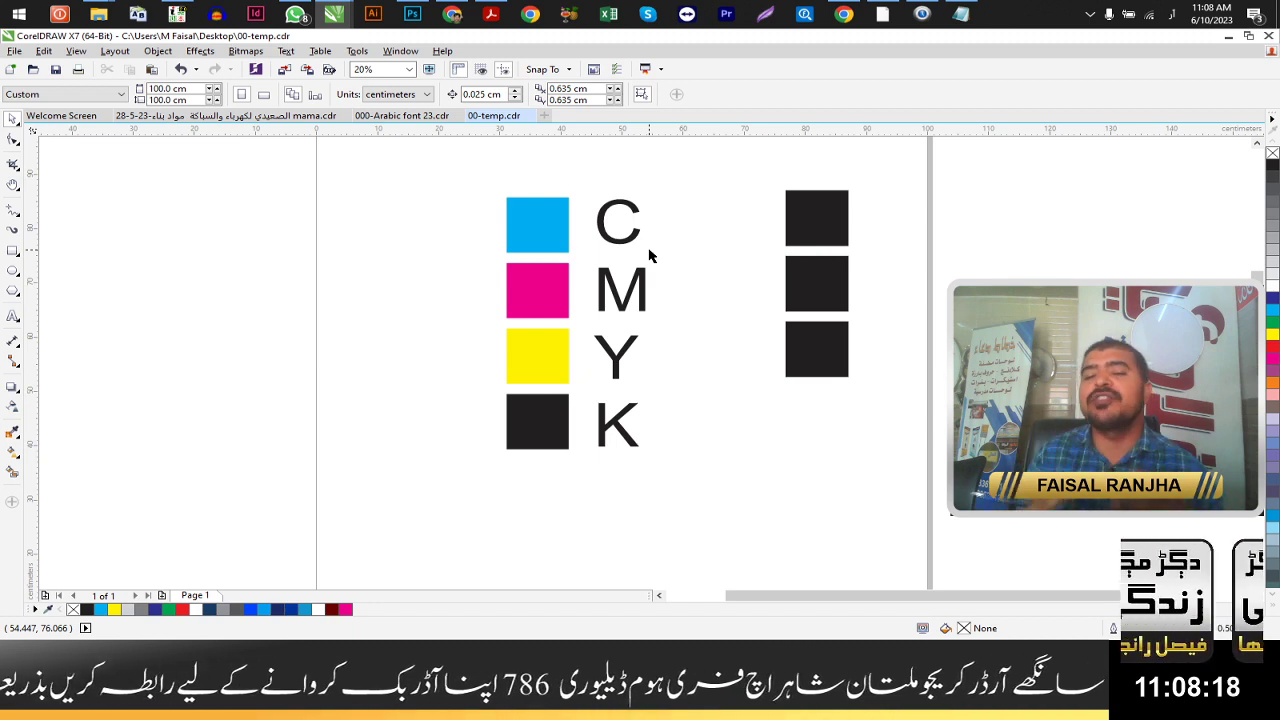
Step: Marquee-select the nine CMYK objects, deselect them, then bring OBS Studio in front of CorelDRAW
left_click_drag(434, 163, 914, 526)
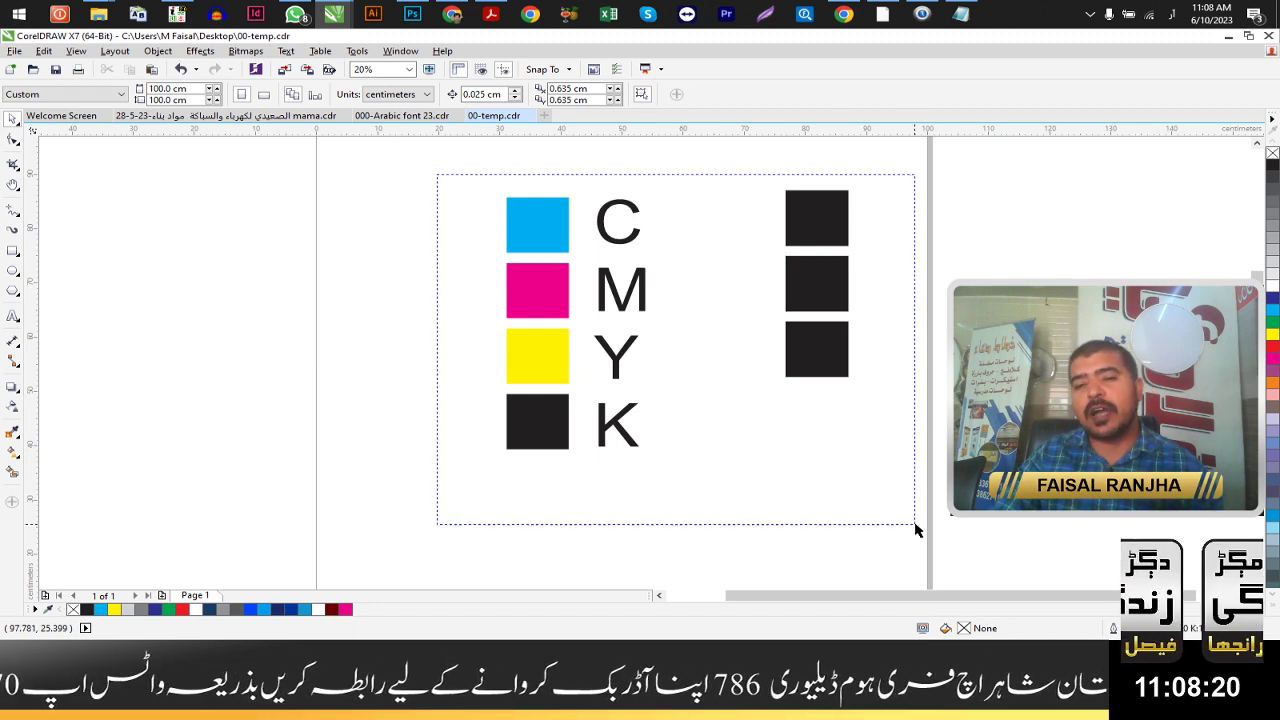
left_click(822, 496)
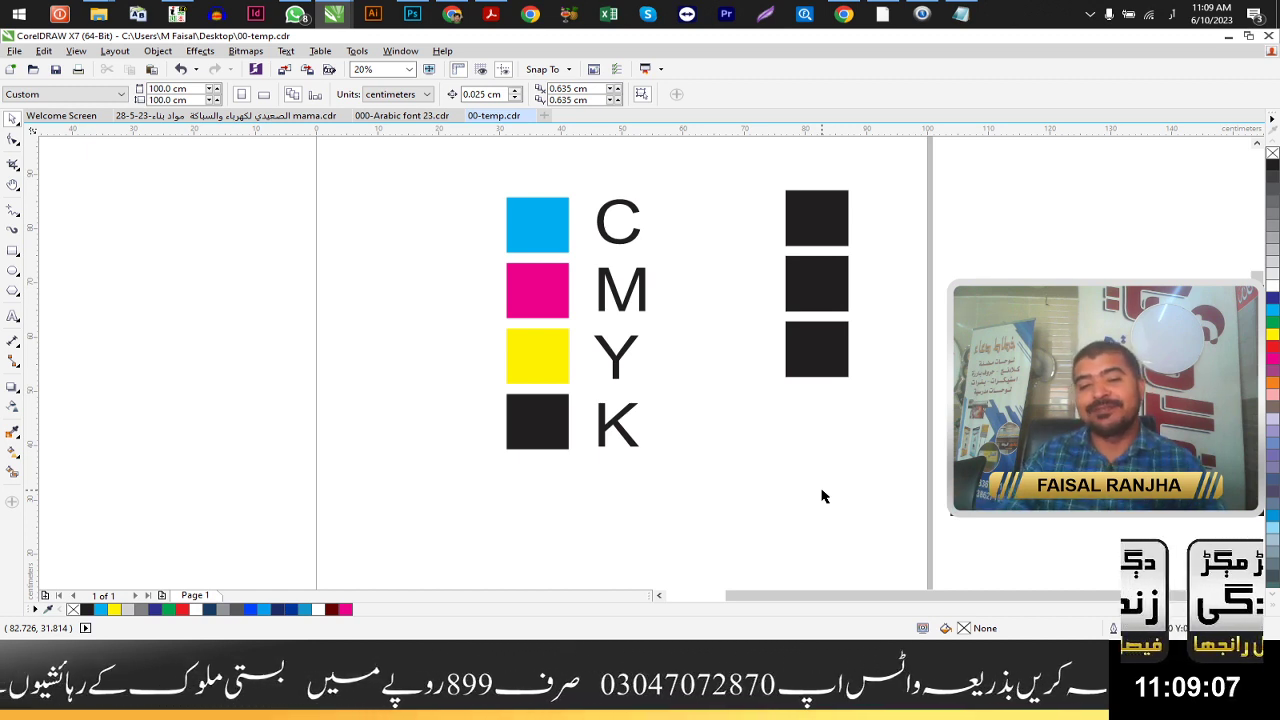
left_click(878, 16)
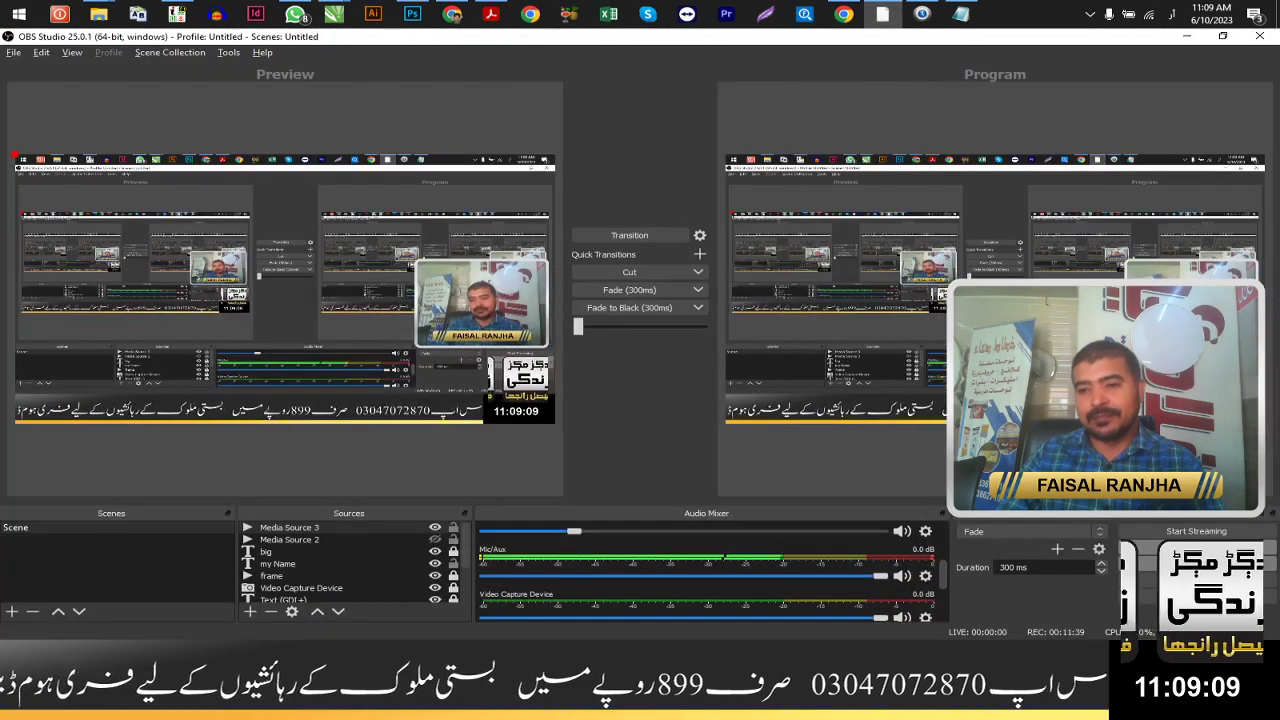